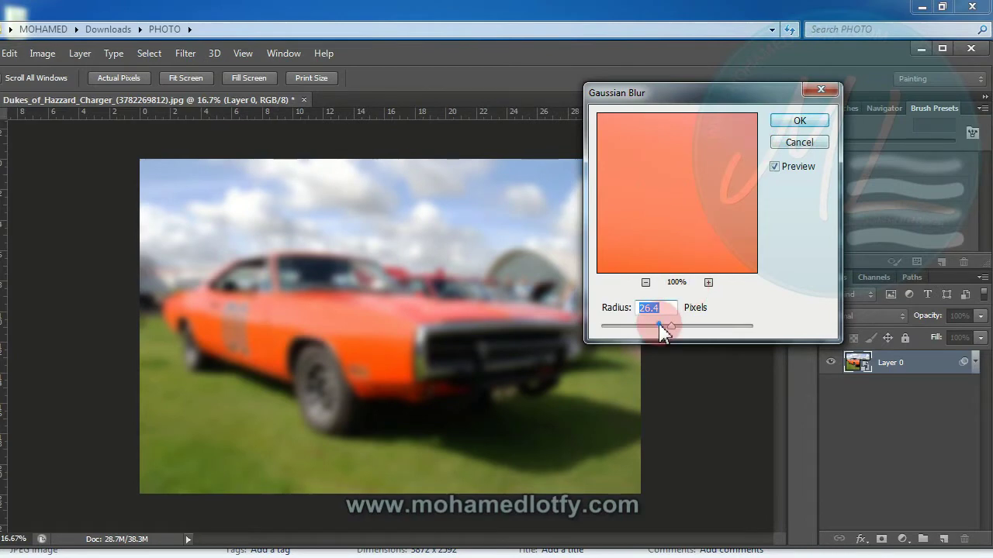
Apply the Gaussian Blur smart filter to the car photo with a radius of 30.5 pixels
left_click(674, 332)
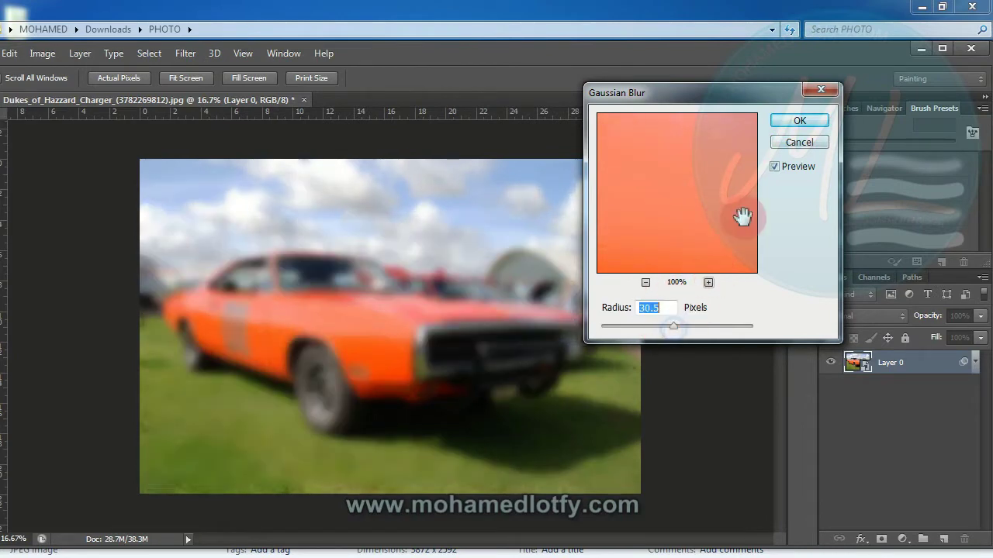
left_click(799, 121)
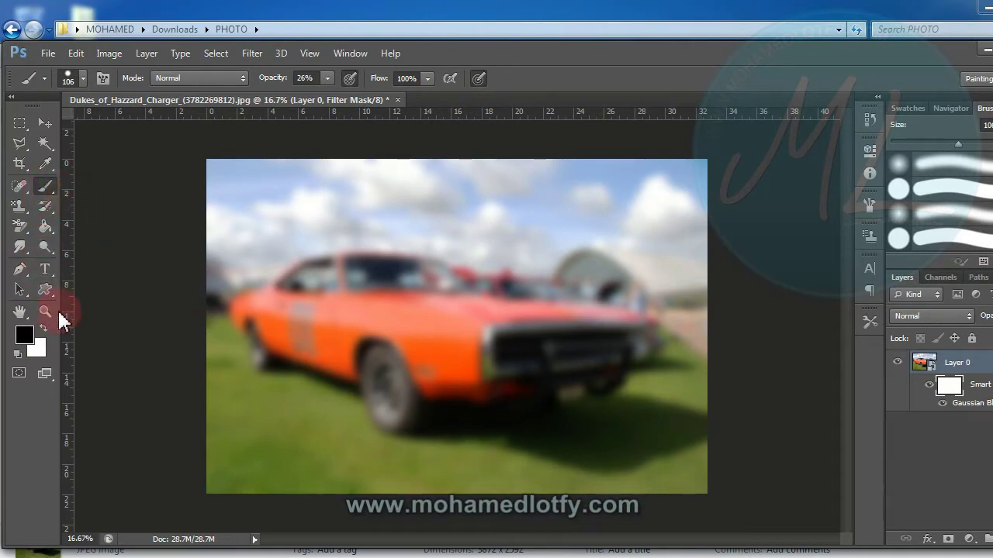
Set the foreground colour to black (000000) for painting on the smart filter mask
left_click(25, 339)
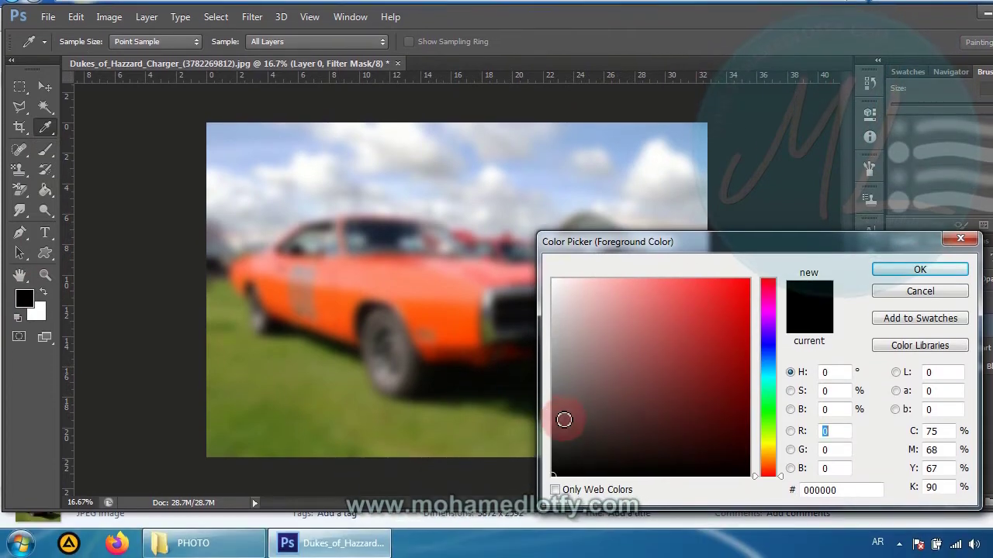
left_click(562, 502)
left_click_drag(562, 465, 556, 476)
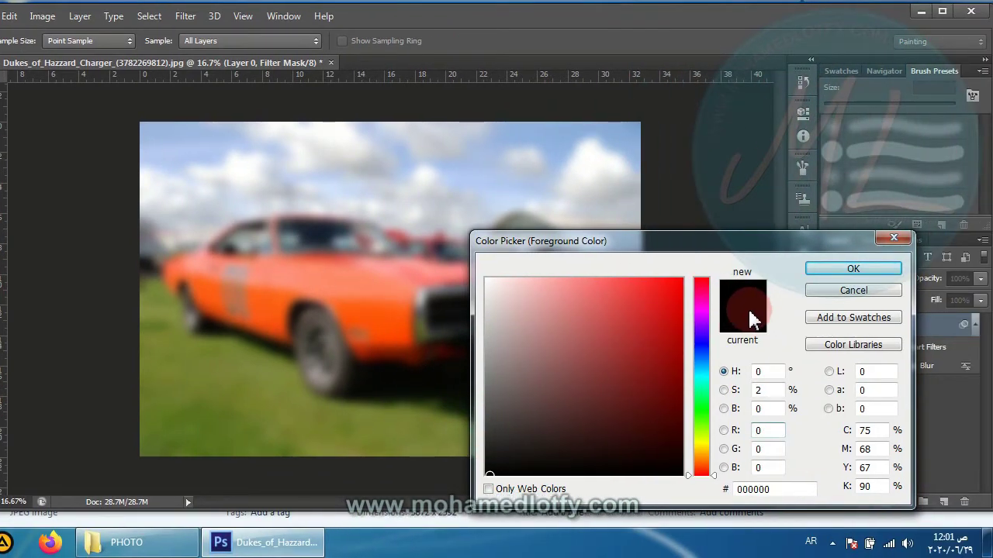
left_click(834, 270)
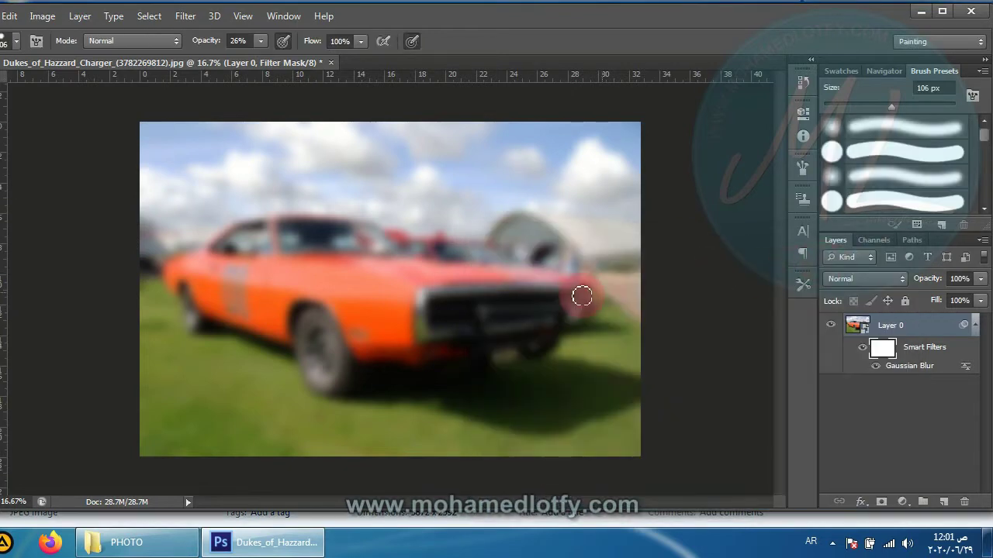
Choose a hard round brush of 319 px and paint black on the filter mask over the grille and hood
right_click(525, 305)
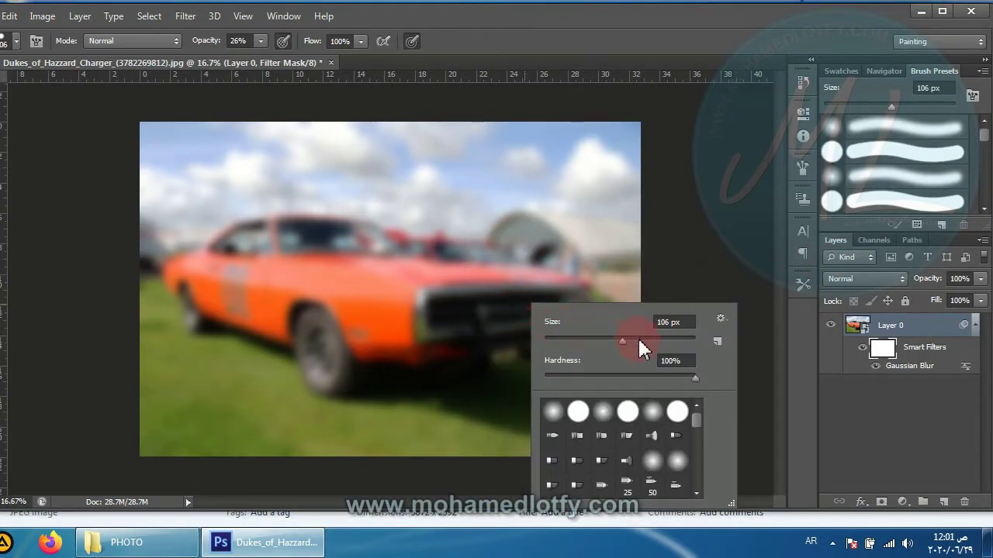
left_click(639, 342)
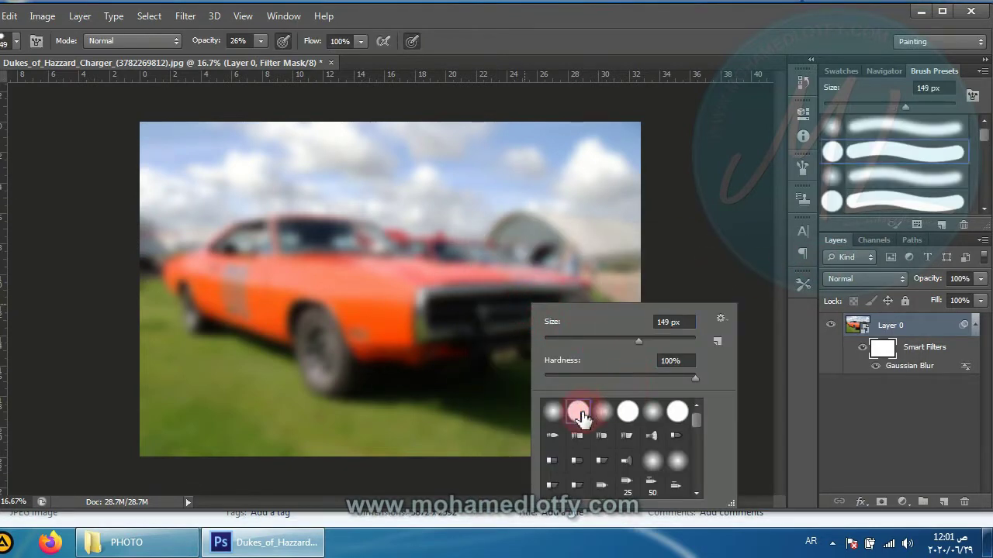
double_click(578, 411)
right_click(500, 320)
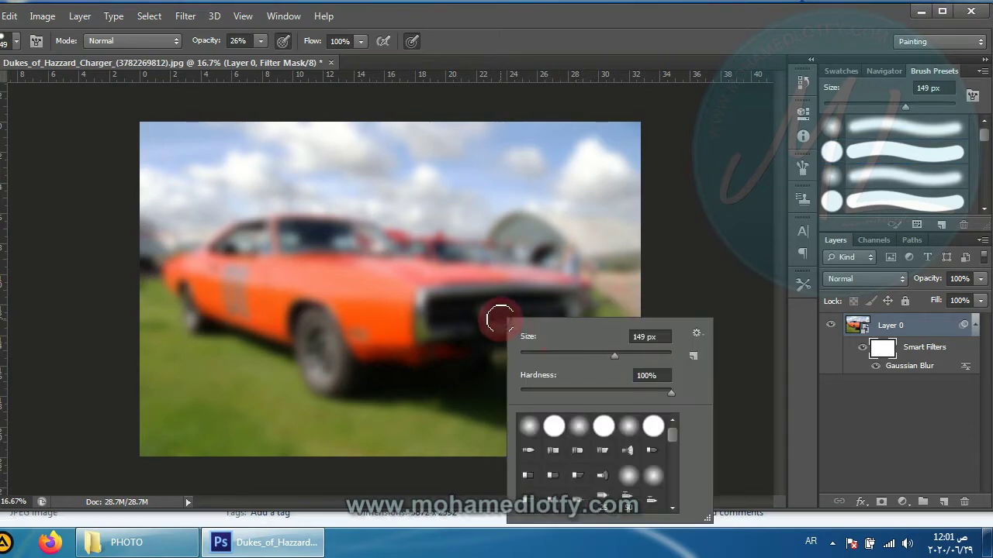
left_click(643, 357)
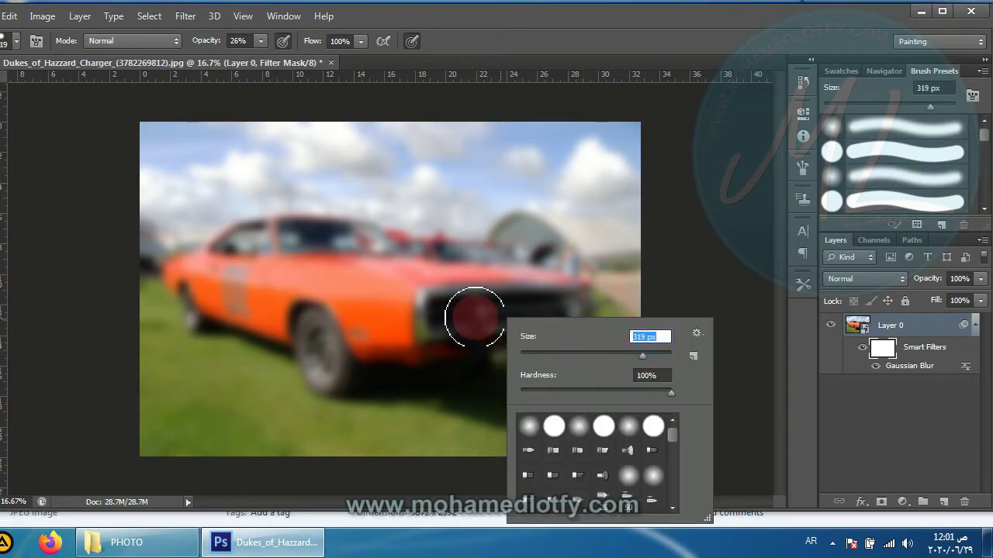
left_click_drag(454, 314, 390, 315)
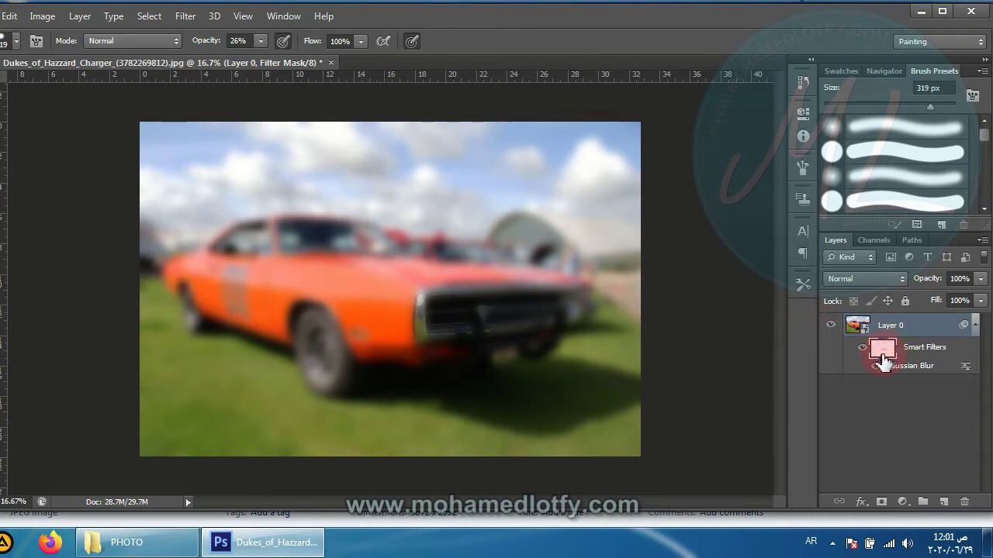
mouse_move(513, 293)
left_mouse_down()
mouse_move(371, 279)
mouse_move(325, 316)
mouse_move(319, 295)
left_mouse_up()
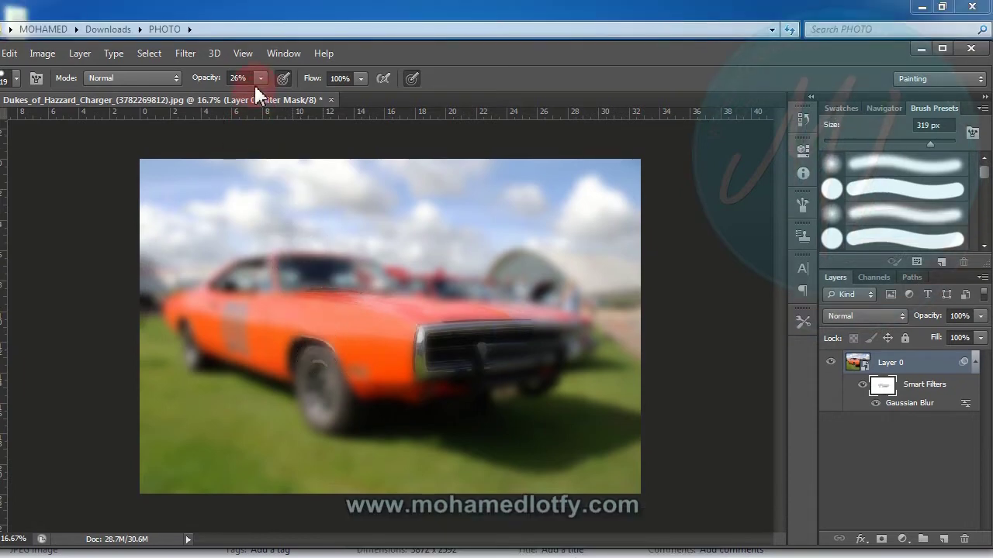
Raise the brush opacity to 100% and paint the filter mask over the car's body, windshield and grille to remove the blur
left_click(260, 79)
left_click_drag(263, 94, 309, 95)
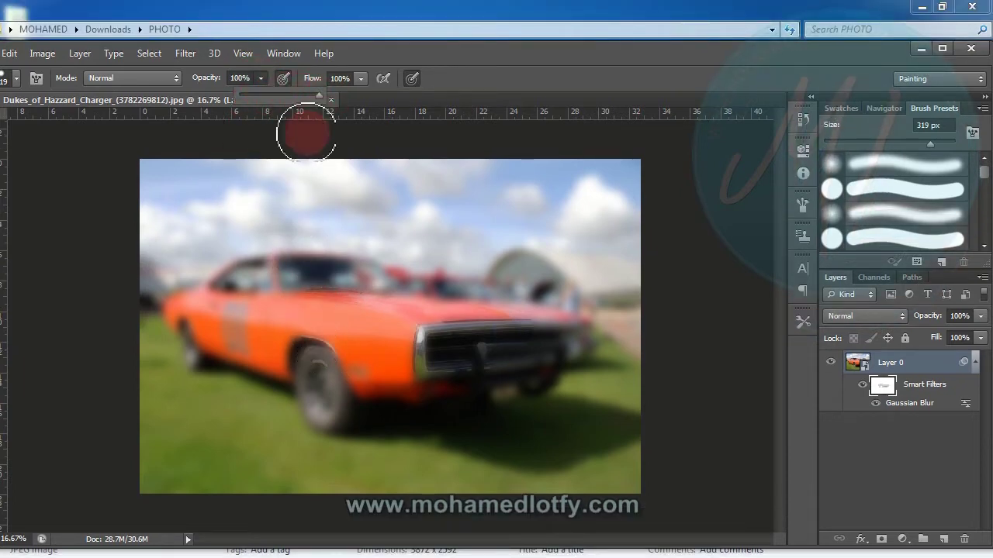
mouse_move(310, 277)
left_mouse_down()
mouse_move(265, 298)
mouse_move(363, 279)
mouse_move(257, 280)
mouse_move(248, 331)
mouse_move(256, 315)
mouse_move(285, 309)
mouse_move(328, 345)
mouse_move(399, 363)
mouse_move(392, 385)
mouse_move(417, 362)
mouse_move(622, 340)
mouse_move(433, 295)
left_mouse_up()
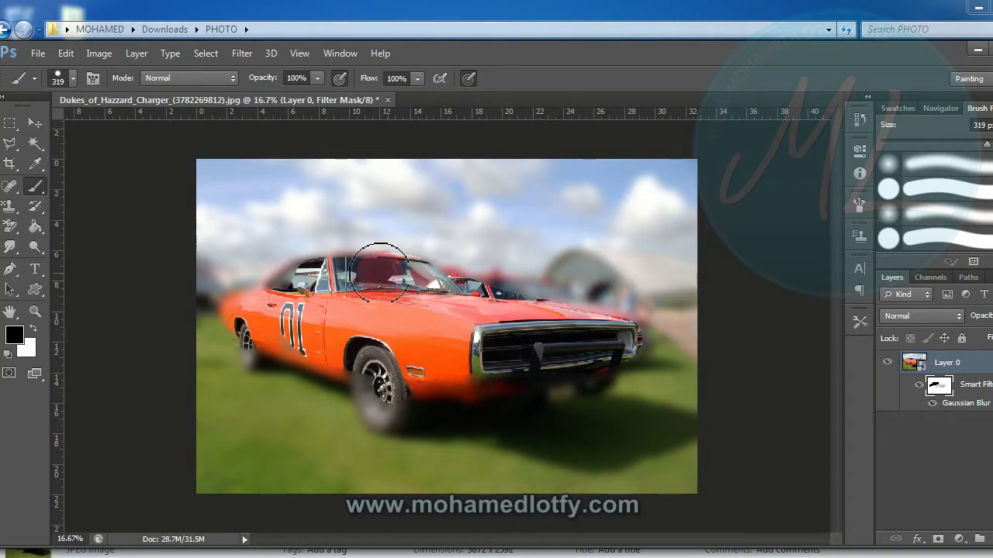
mouse_move(380, 268)
left_mouse_down()
mouse_move(283, 296)
mouse_move(535, 340)
mouse_move(443, 343)
mouse_move(475, 342)
left_mouse_up()
Swap the foreground colour to white and paint over the background cars behind the hood to restore their blur
right_click(542, 257, "alt")
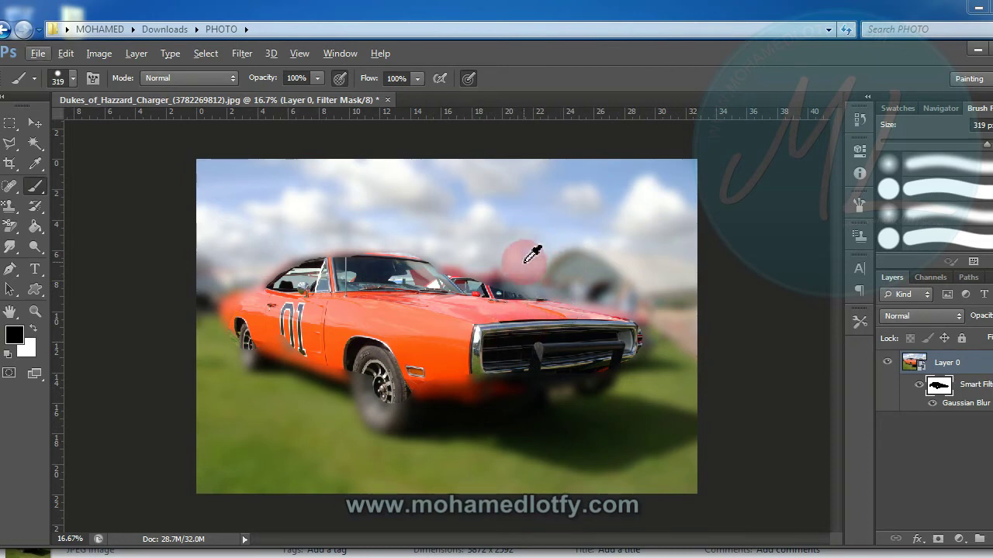
scroll(532, 254, "up", 5)
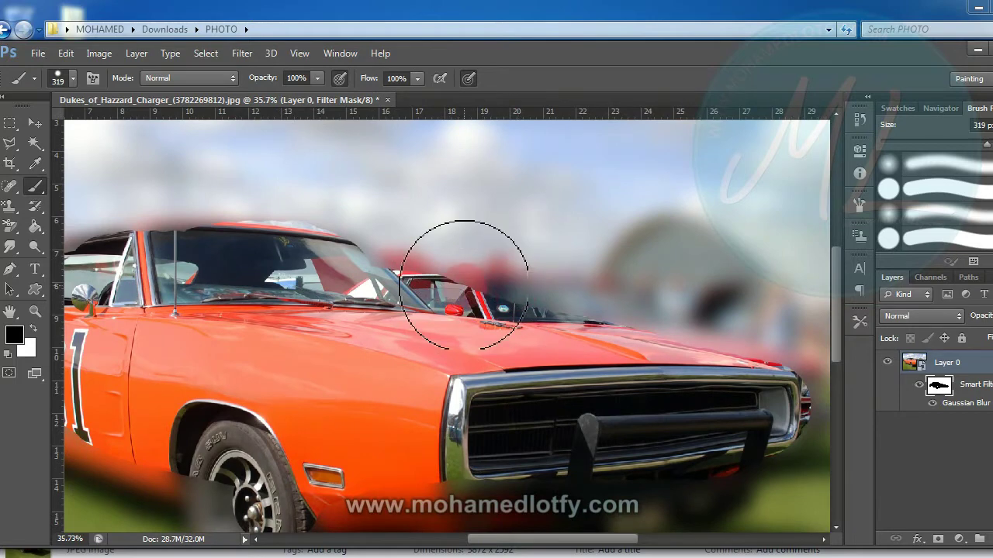
left_click(42, 328)
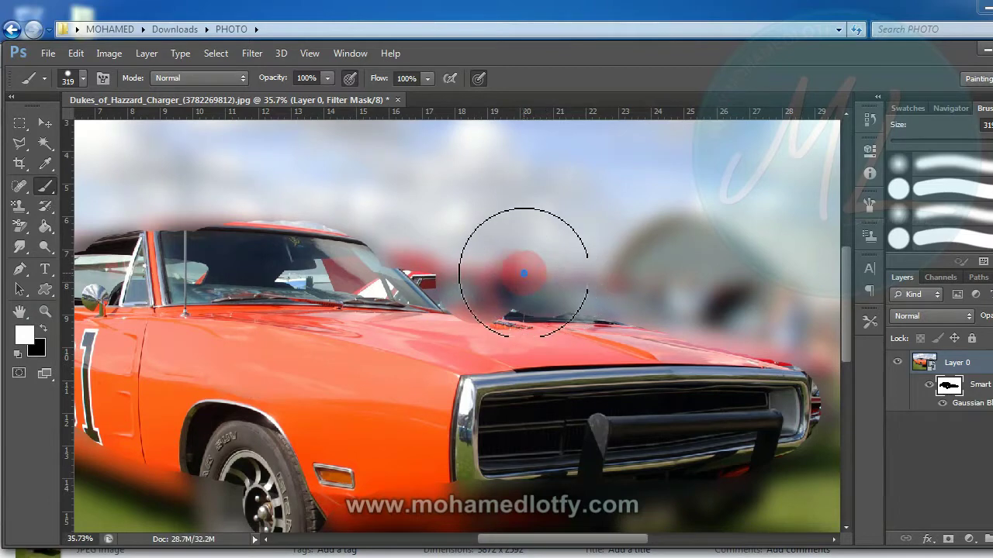
mouse_move(470, 252)
left_mouse_down()
mouse_move(456, 254)
mouse_move(566, 272)
mouse_move(555, 279)
left_mouse_up()
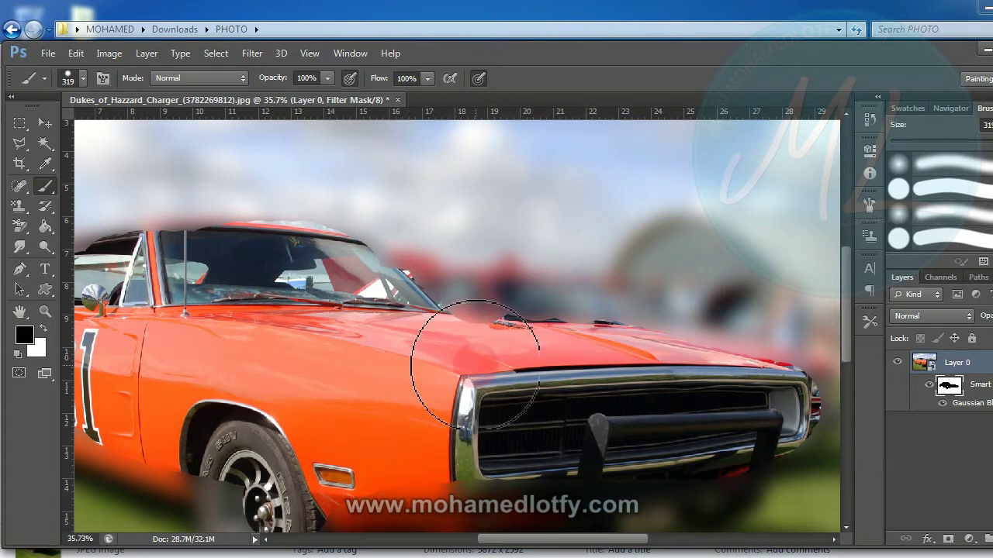
Paint black on the filter mask along the car's roof and rear window to bring back their sharpness
left_click_drag(372, 375, 576, 408)
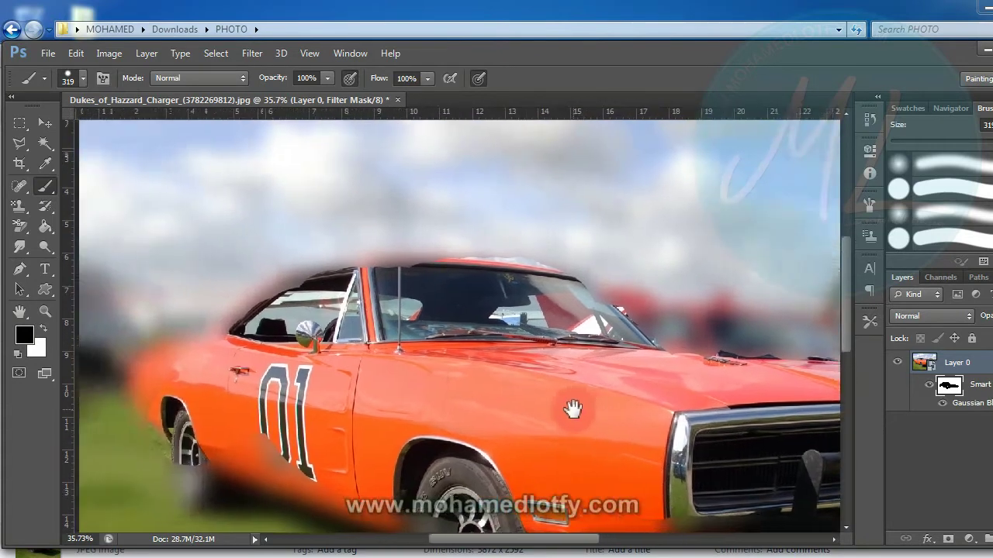
left_click(456, 306)
mouse_move(452, 304)
left_mouse_down()
mouse_move(360, 308)
mouse_move(225, 369)
left_mouse_up()
Reduce the brush to 137 px and reveal the rear roof edge, rear wheel and lower door edge on the mask
right_click(225, 371)
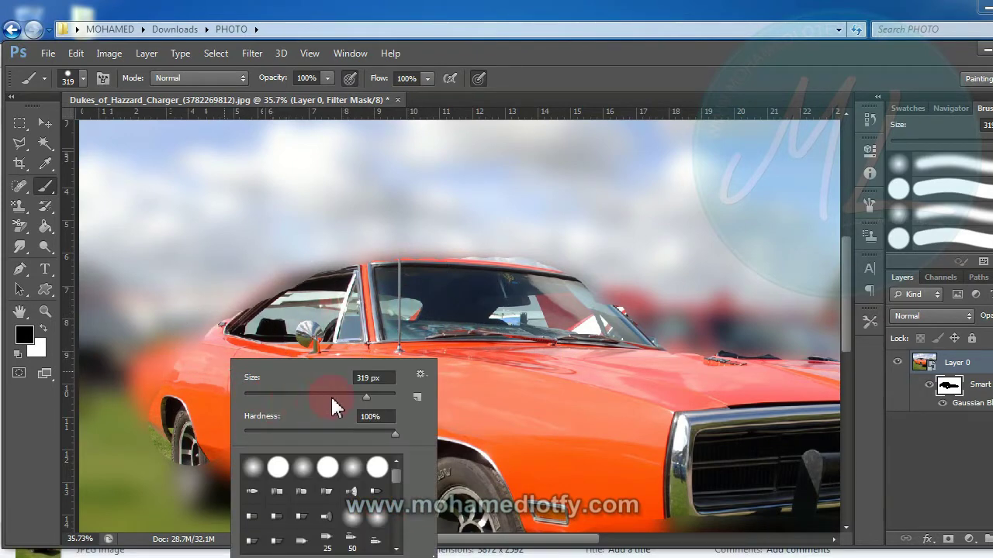
key("Return")
mouse_move(298, 279)
left_mouse_down()
mouse_move(253, 329)
mouse_move(155, 373)
mouse_move(196, 471)
left_mouse_up()
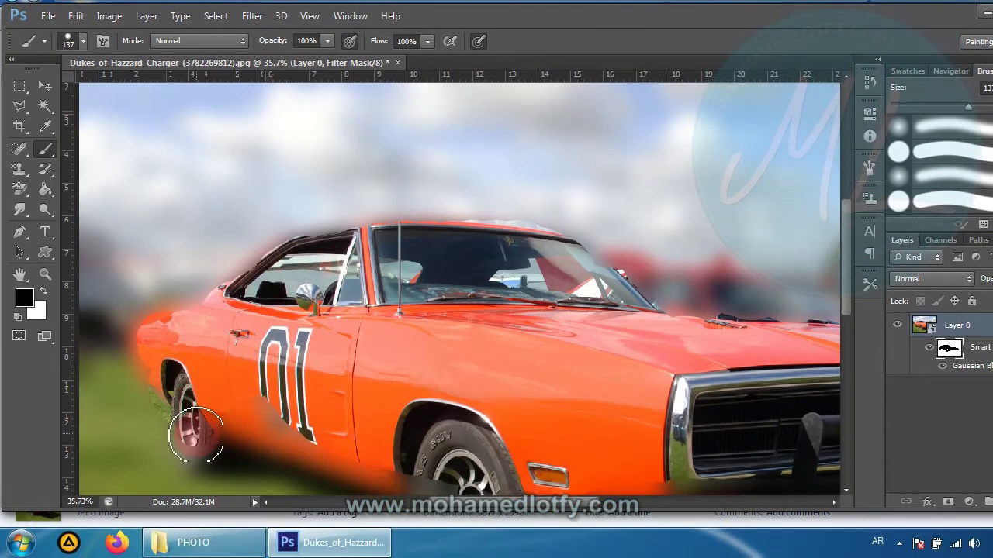
mouse_move(205, 437)
left_mouse_down()
mouse_move(250, 421)
mouse_move(380, 473)
left_mouse_up()
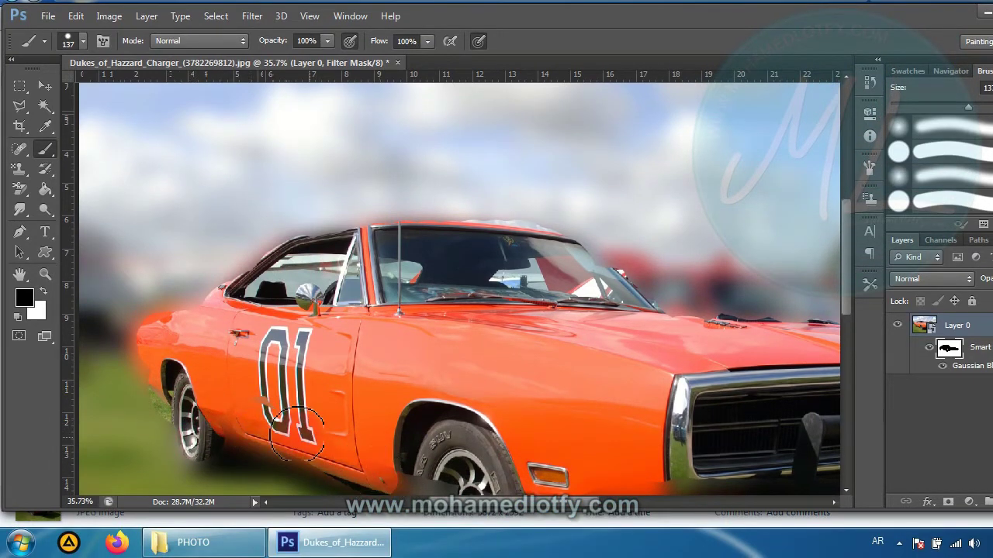
mouse_move(188, 404)
left_mouse_down()
mouse_move(435, 420)
mouse_move(222, 334)
left_mouse_up()
Continue painting the filter mask over the front wheel, lower bumper and number plate to unblur them
left_click(443, 266)
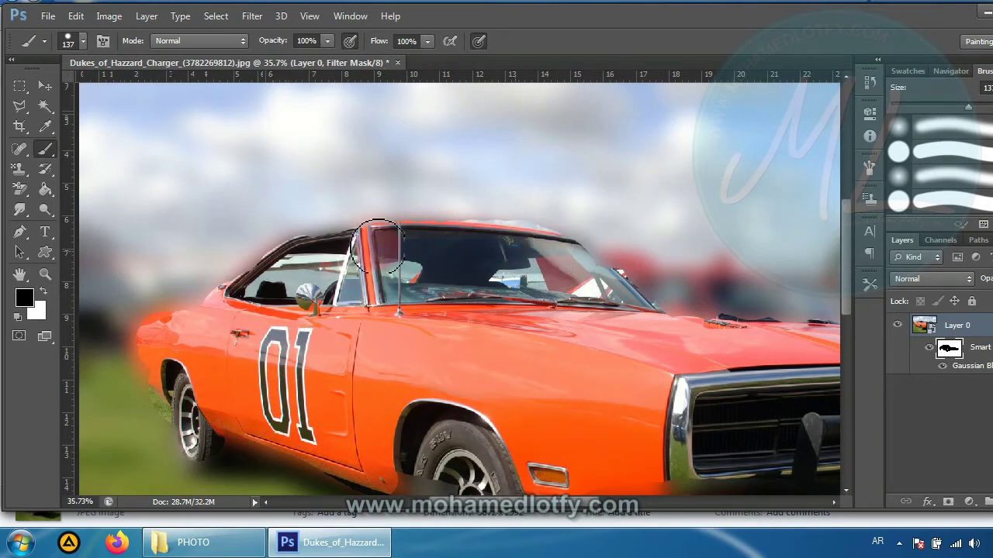
left_click_drag(443, 346, 318, 280)
mouse_move(732, 328)
left_mouse_down()
mouse_move(660, 327)
mouse_move(570, 259)
mouse_move(666, 288)
mouse_move(730, 273)
mouse_move(692, 316)
mouse_move(635, 339)
mouse_move(559, 348)
mouse_move(271, 343)
mouse_move(329, 336)
mouse_move(281, 350)
mouse_move(263, 389)
mouse_move(214, 388)
mouse_move(191, 309)
mouse_move(202, 380)
mouse_move(280, 386)
left_mouse_up()
left_click_drag(320, 266, 477, 260)
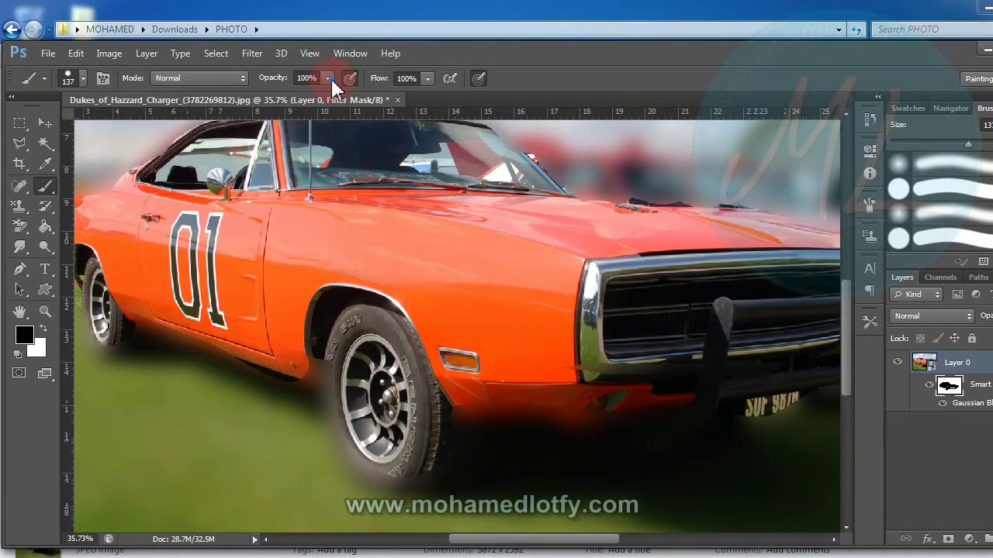
Lower the brush opacity to 34%, enlarge the brush to 246 px and soften the mask around the front wheel and behind the hood
left_click(329, 79)
left_click_drag(277, 92, 274, 94)
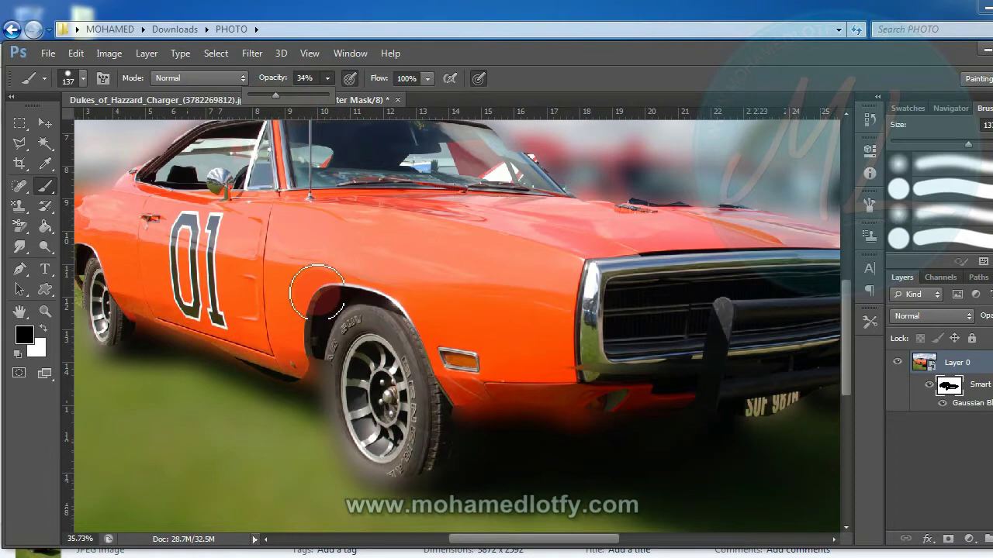
scroll(316, 292, "down", 5)
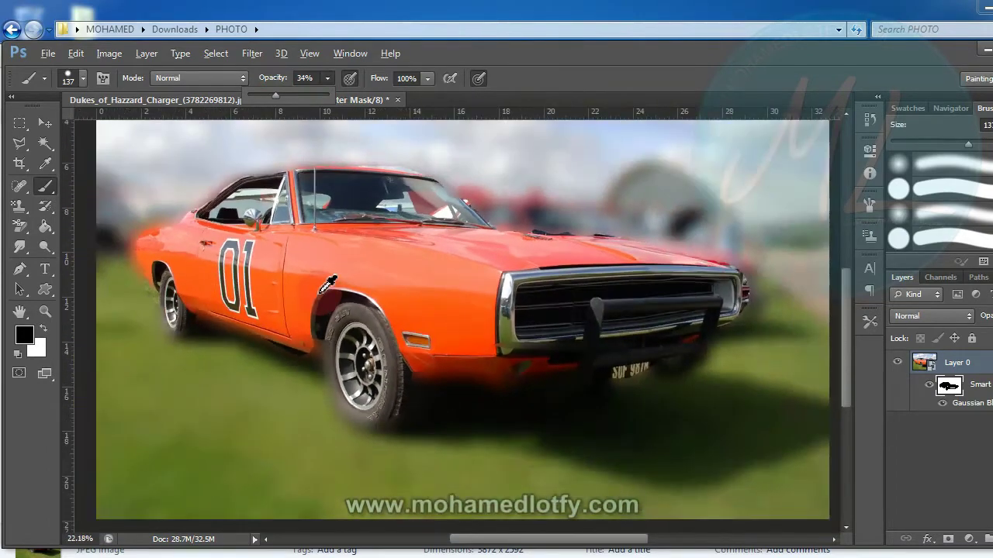
scroll(323, 289, "down", 1)
right_click(335, 313)
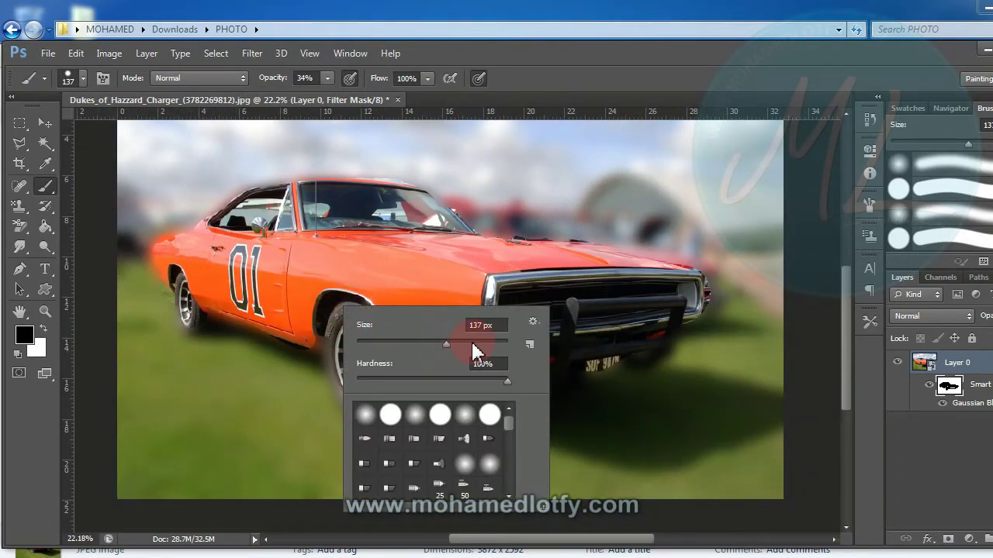
mouse_move(318, 312)
left_mouse_down()
mouse_move(350, 401)
mouse_move(383, 389)
mouse_move(394, 359)
mouse_move(388, 393)
mouse_move(355, 398)
mouse_move(330, 330)
mouse_move(294, 330)
mouse_move(201, 293)
mouse_move(188, 319)
mouse_move(177, 297)
mouse_move(181, 290)
mouse_move(182, 310)
mouse_move(179, 235)
mouse_move(170, 269)
mouse_move(194, 324)
mouse_move(215, 271)
mouse_move(245, 256)
mouse_move(222, 218)
mouse_move(296, 193)
mouse_move(384, 190)
mouse_move(537, 258)
mouse_move(666, 280)
mouse_move(569, 254)
mouse_move(439, 246)
mouse_move(587, 225)
left_mouse_up()
scroll(587, 225, "up", 2)
key("super")
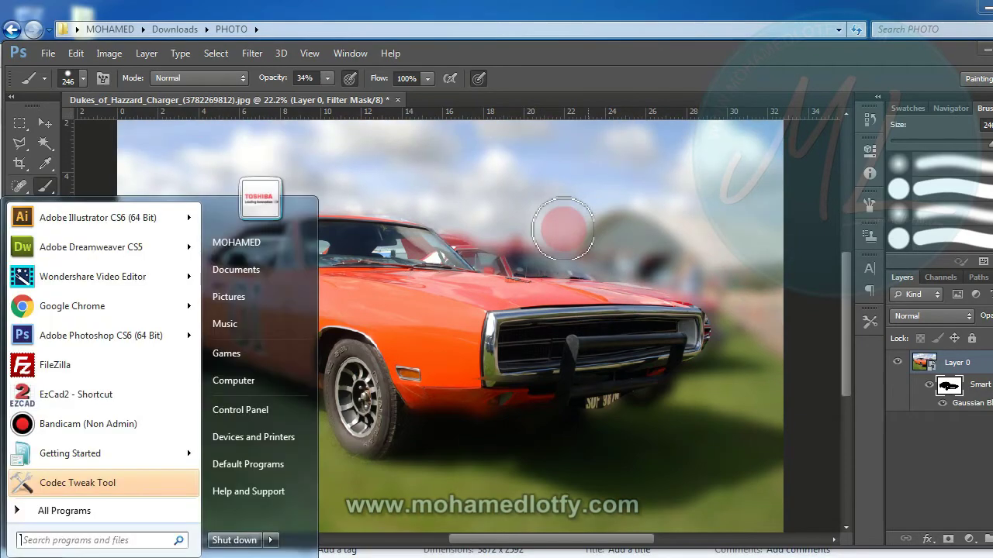
key("super")
Switch the foreground colour to white and paint over the cars behind the windshield and hood to blur them again
scroll(543, 250, "up", 5)
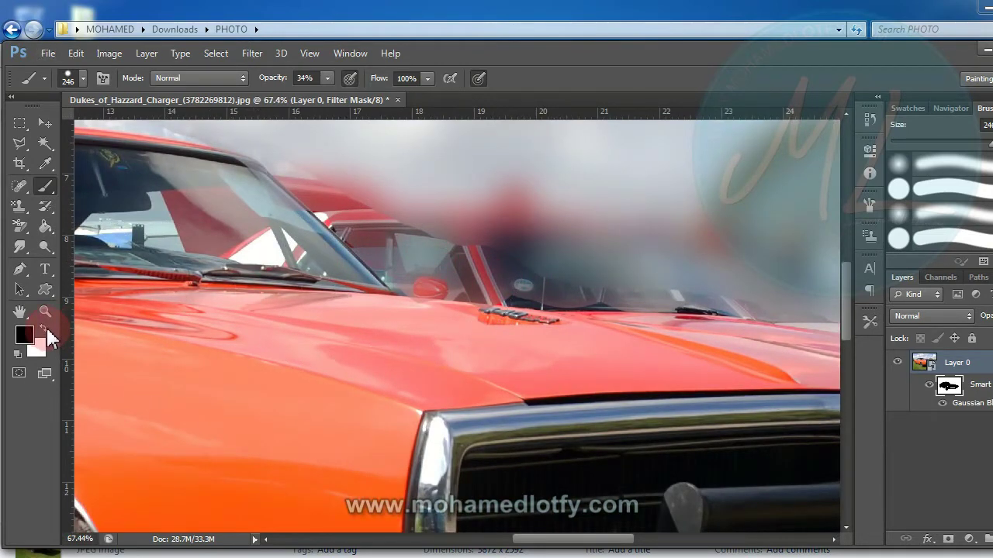
left_click(406, 201)
left_click(611, 254)
scroll(665, 272, "down", 3)
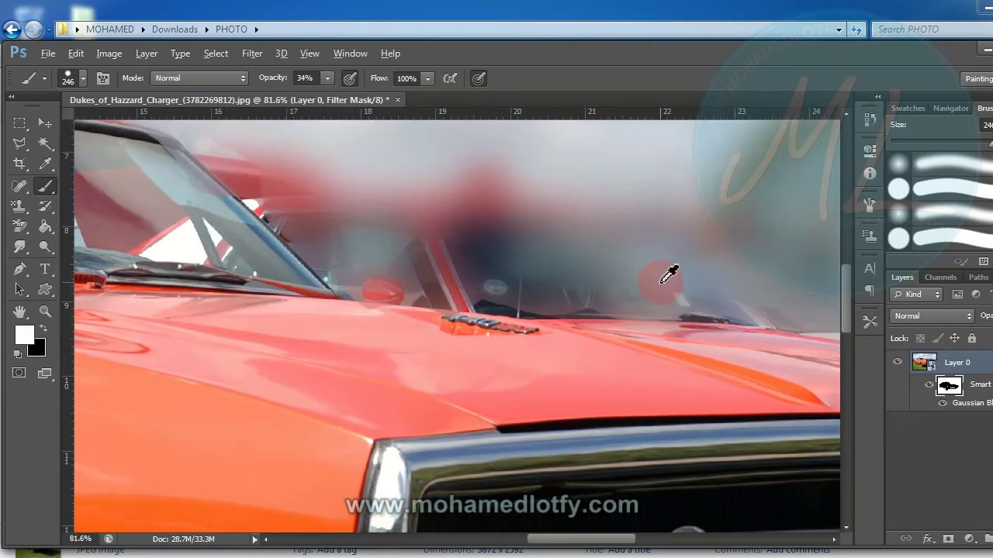
scroll(664, 272, "down", 3)
scroll(401, 277, "up", 2)
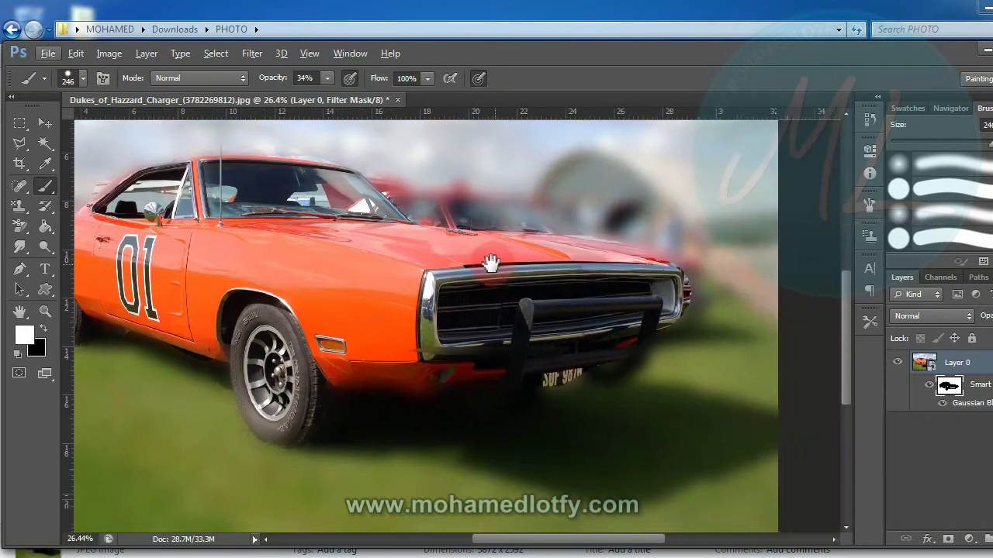
Swap the foreground colour back to black and touch up the filter mask around the car's front end
left_click(95, 313)
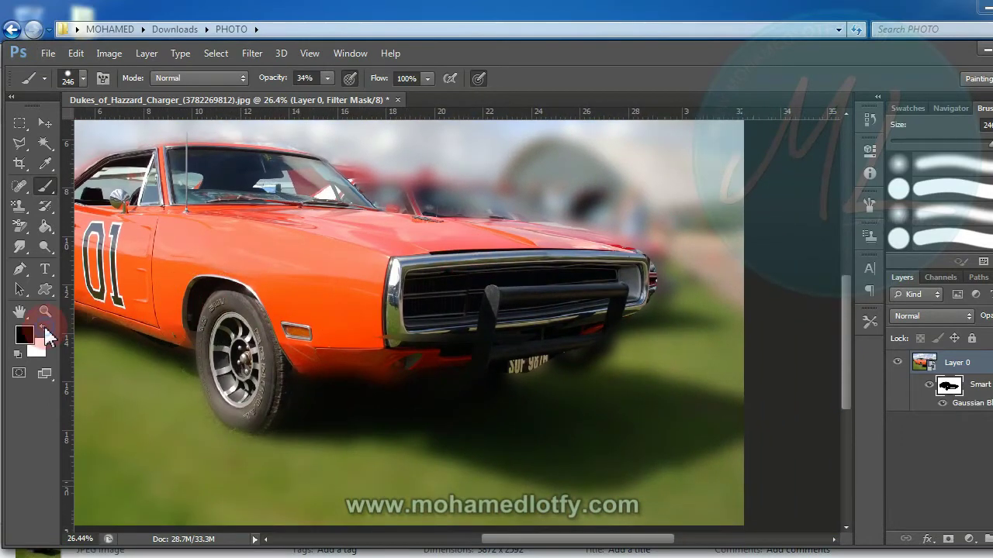
mouse_move(513, 249)
left_mouse_down()
mouse_move(558, 252)
mouse_move(576, 304)
mouse_move(518, 336)
mouse_move(525, 355)
mouse_move(605, 308)
mouse_move(698, 372)
mouse_move(793, 405)
left_mouse_up()
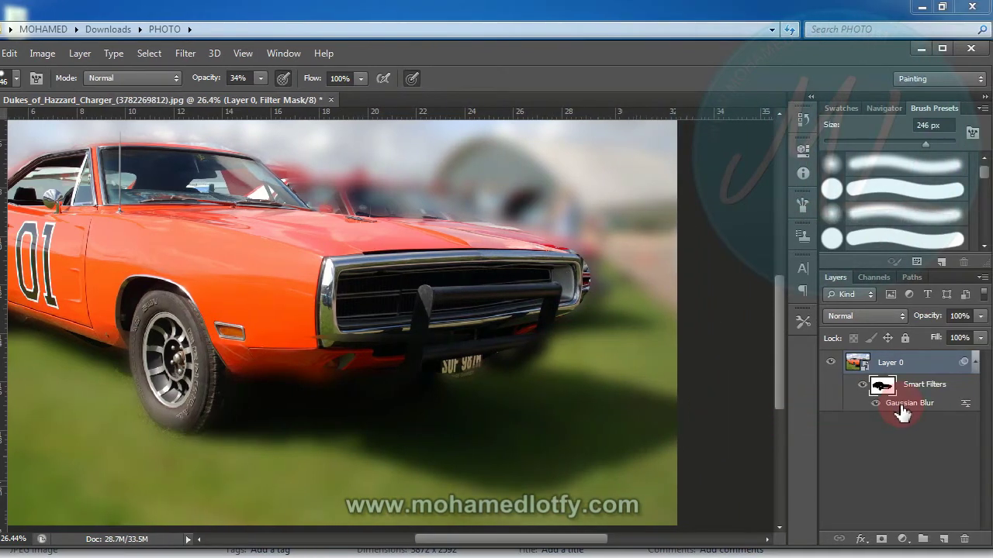
Try a smaller radius for the Gaussian Blur smart filter and return it to 30.5 pixels
double_click(902, 408)
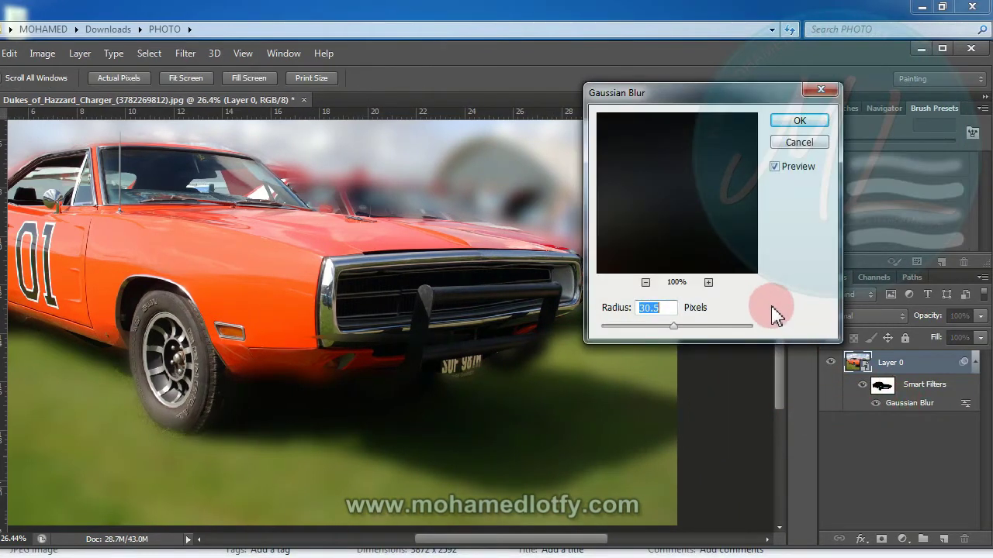
left_click(807, 143)
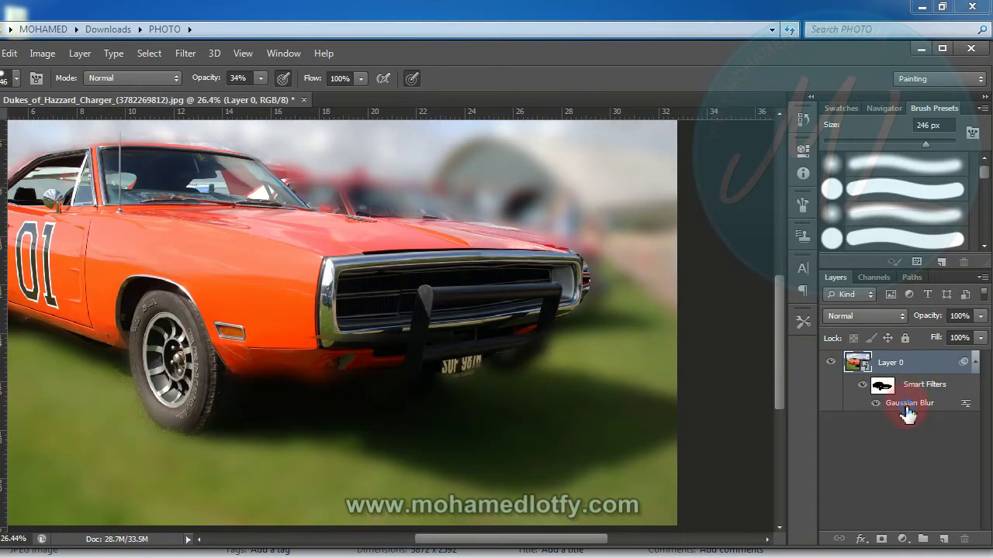
double_click(904, 409)
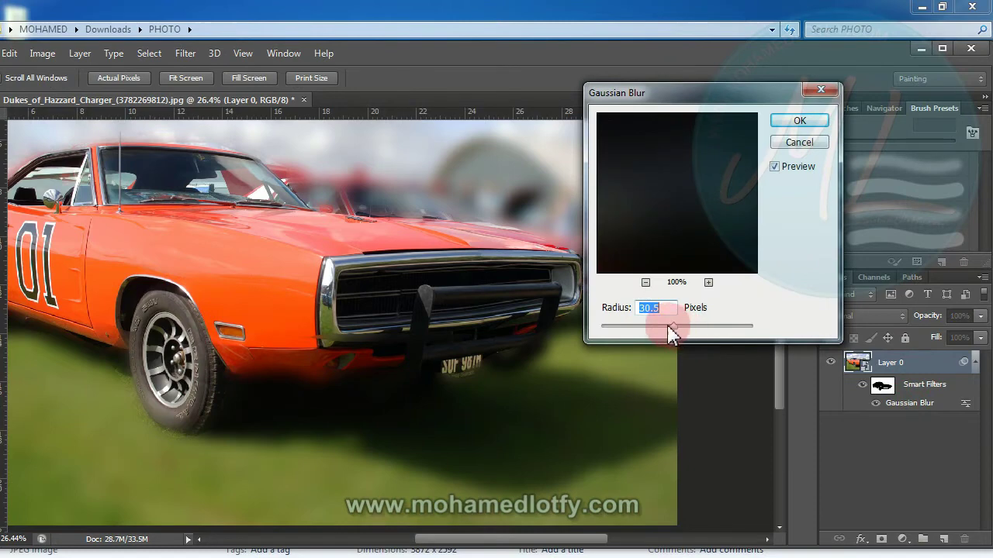
left_click_drag(668, 325, 660, 325)
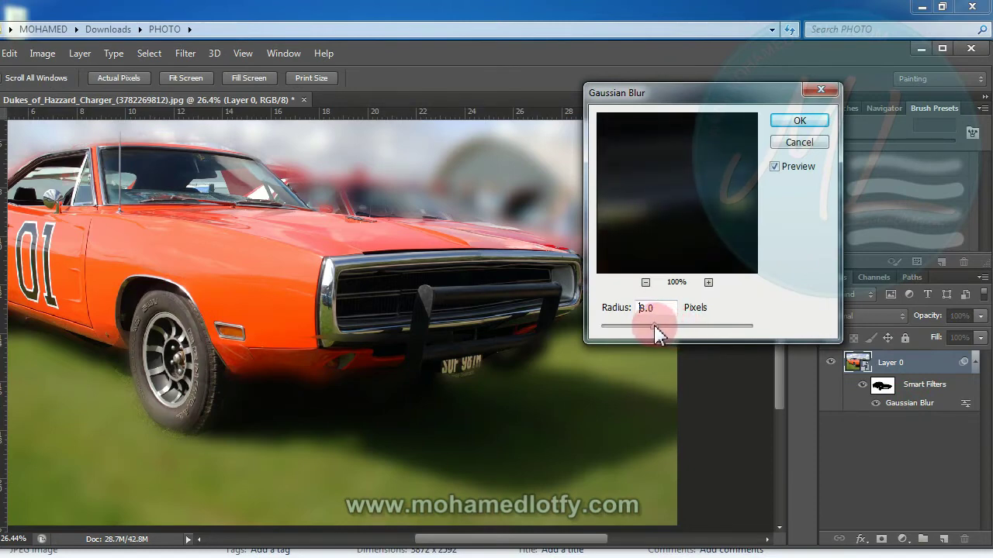
left_click_drag(667, 326, 671, 328)
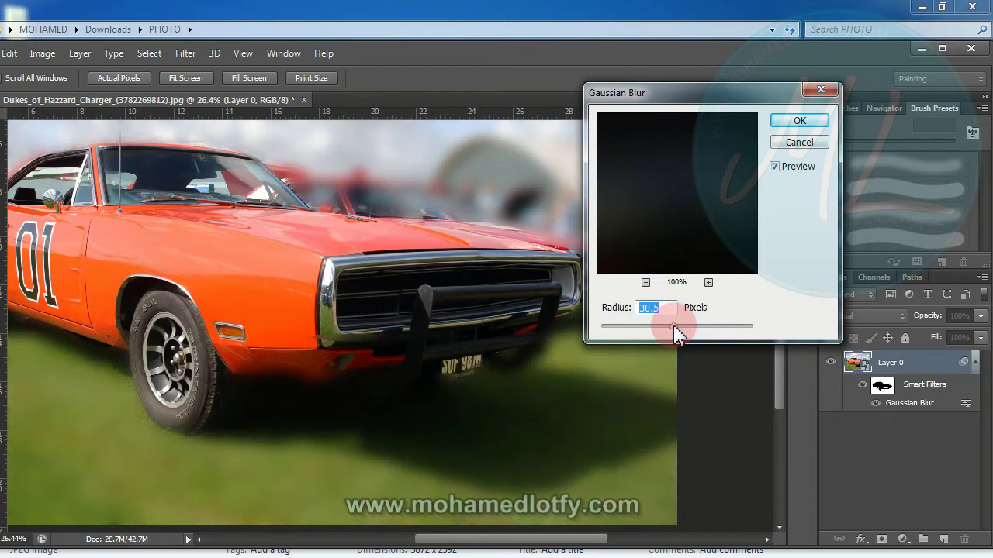
left_click(785, 122)
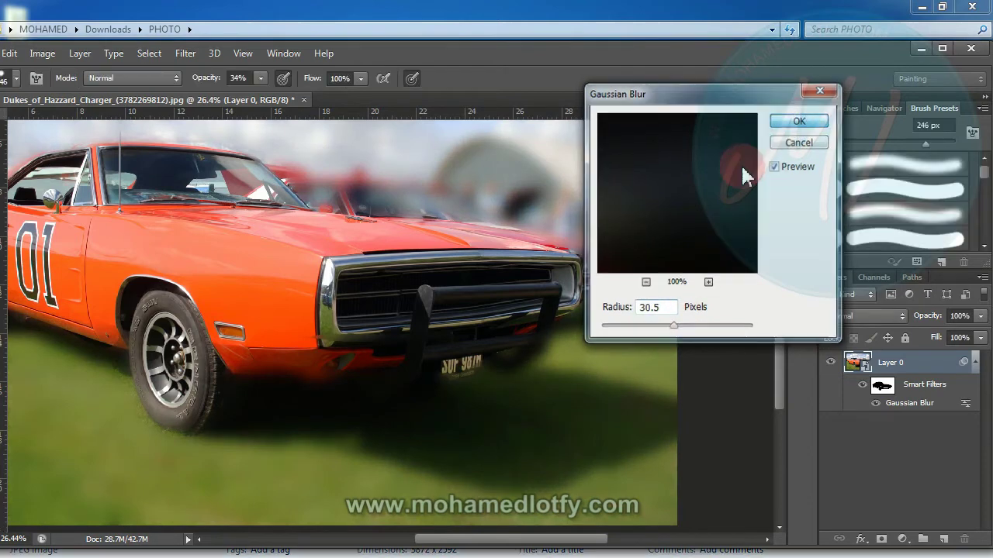
Toggle the smart filters' visibility on the orange car photo to compare it before and after the blur
scroll(545, 247, "down", 2)
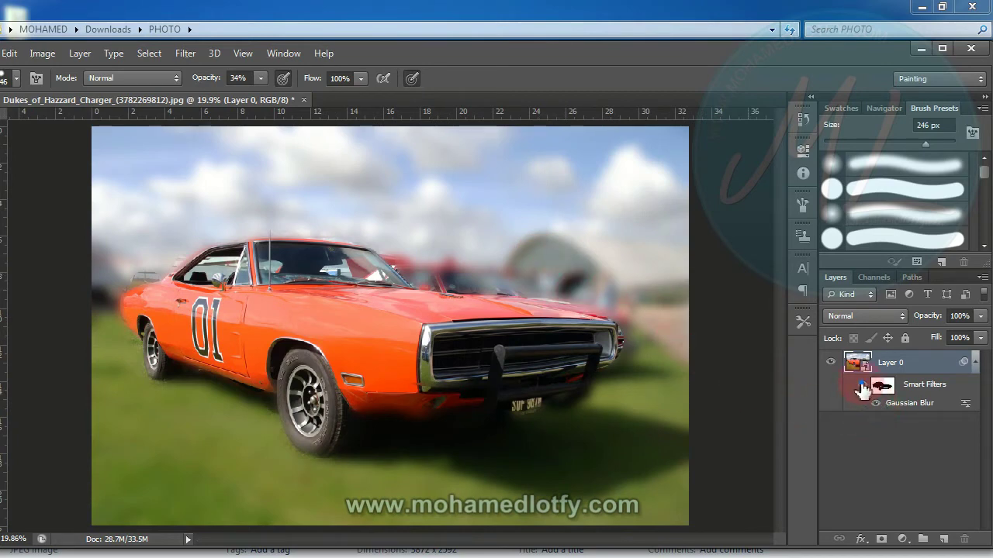
left_click(861, 385)
left_click(861, 385)
left_click(861, 385)
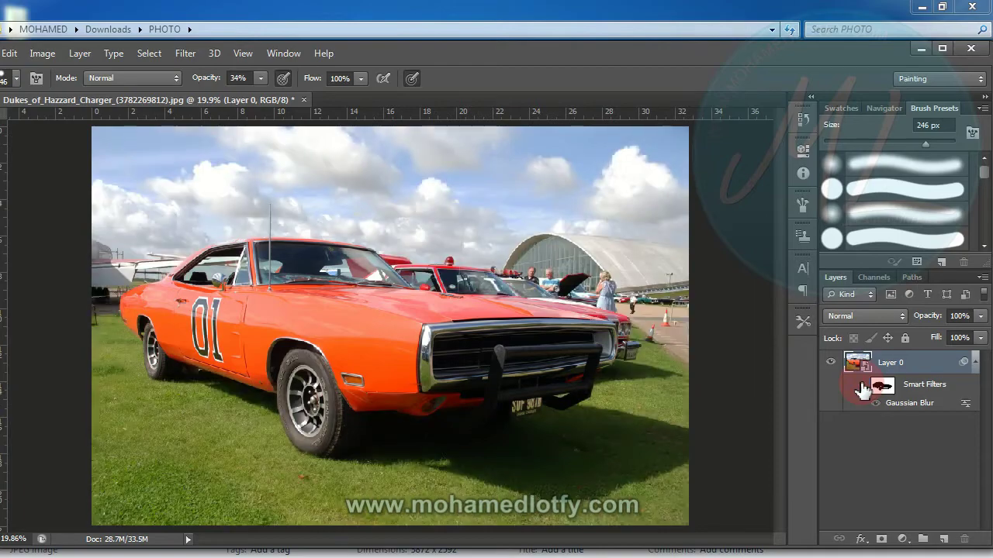
left_click(862, 385)
left_click(862, 385)
left_click(861, 386)
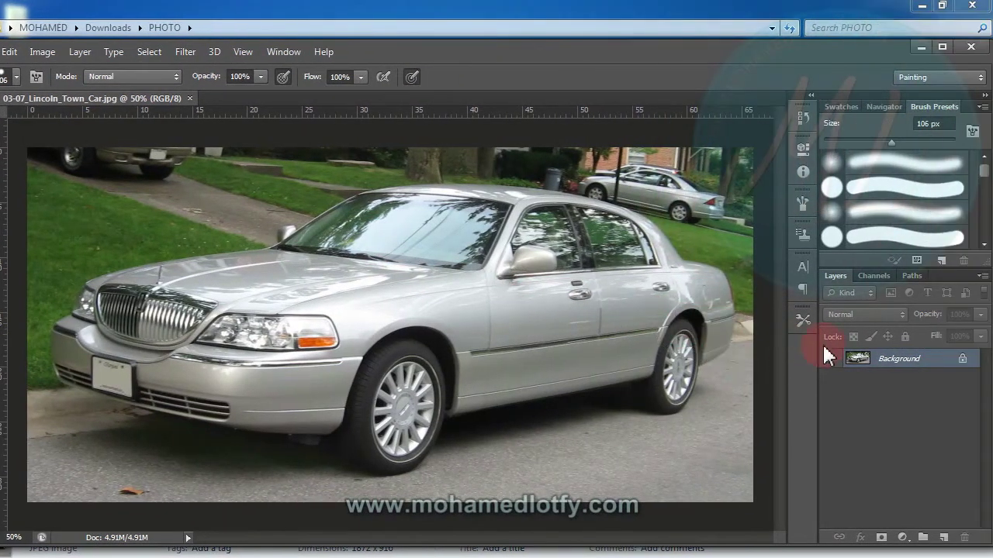
Convert the silver car photo's Background layer to a smart object and apply a Gaussian Blur with a 25-pixel radius
right_click(887, 367)
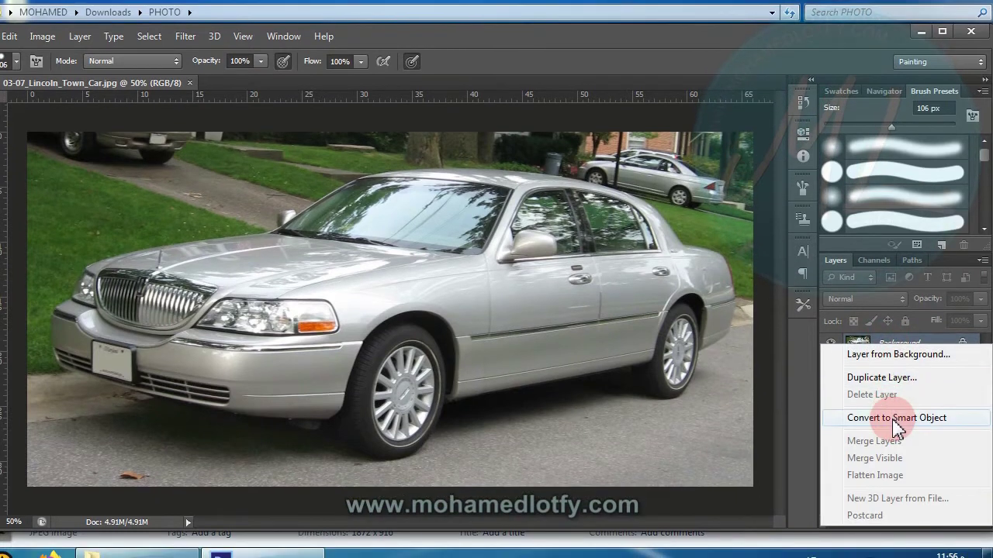
left_click(894, 419)
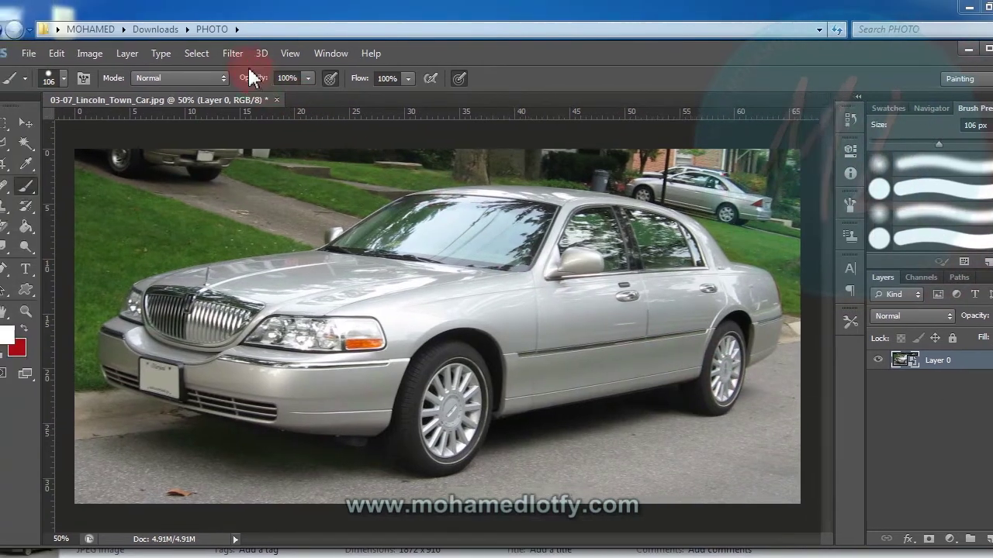
left_click(237, 53)
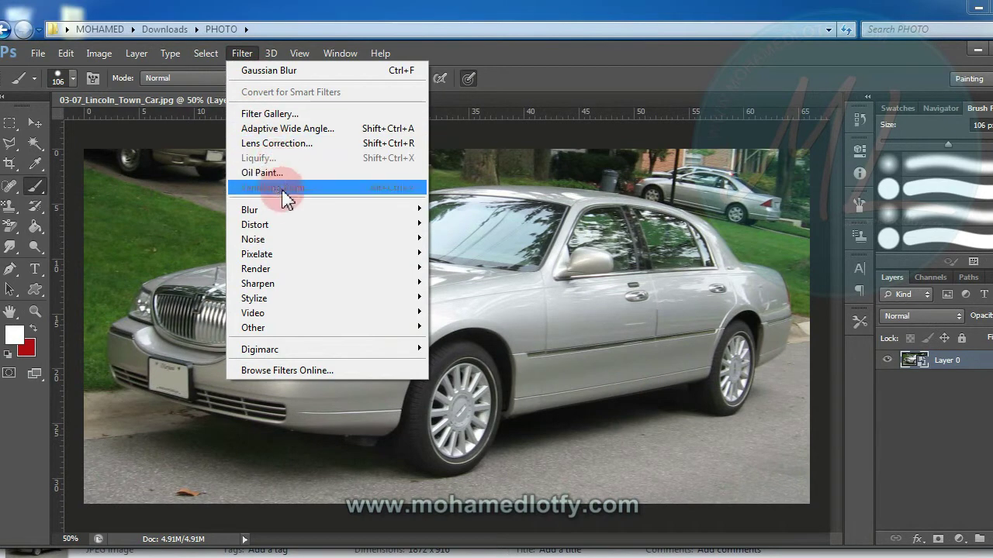
mouse_move(351, 215)
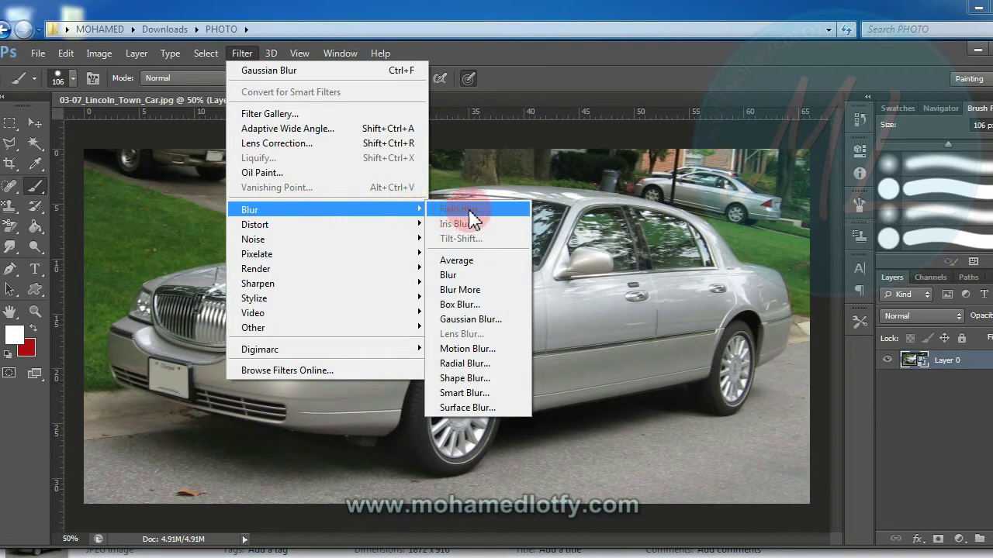
left_click(504, 318)
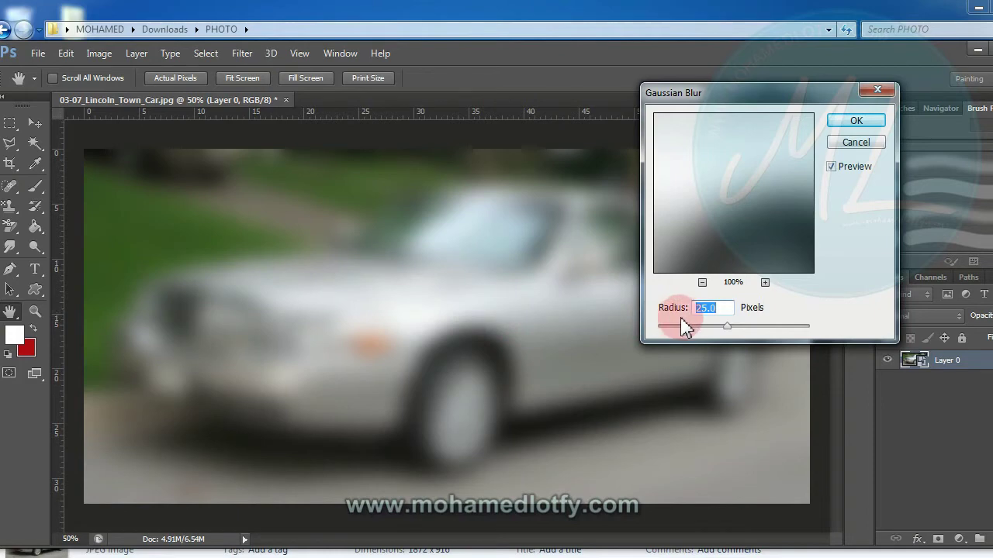
left_click(708, 327)
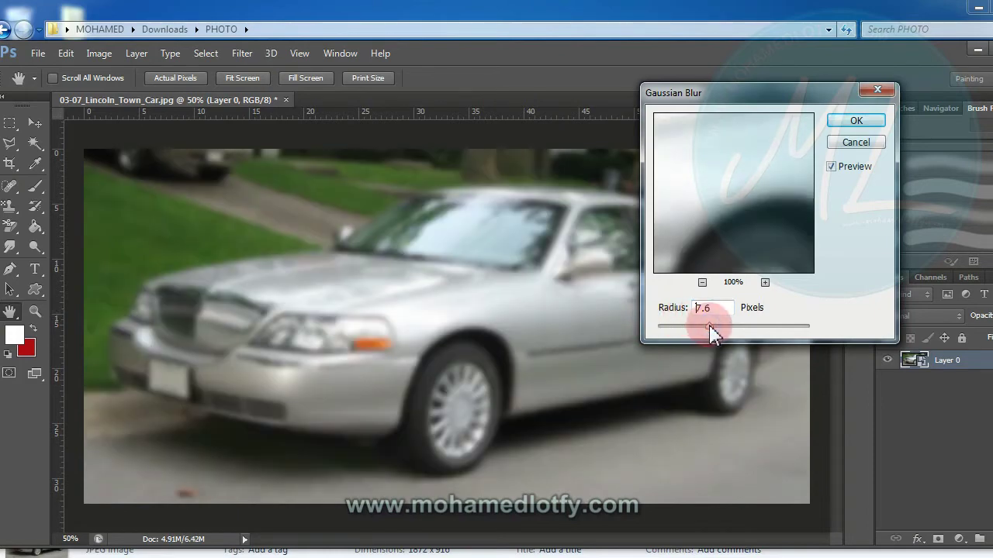
left_click_drag(719, 333, 731, 334)
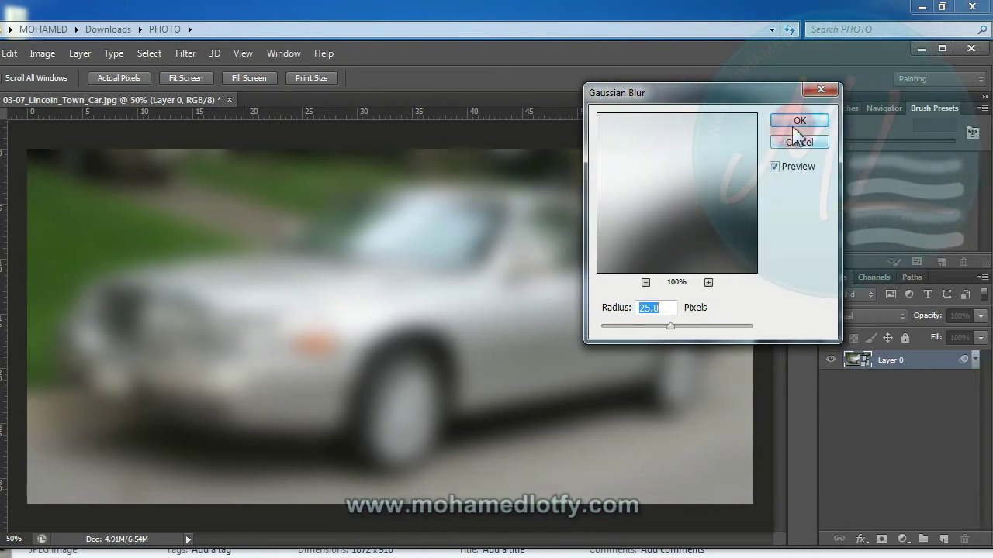
left_click(795, 122)
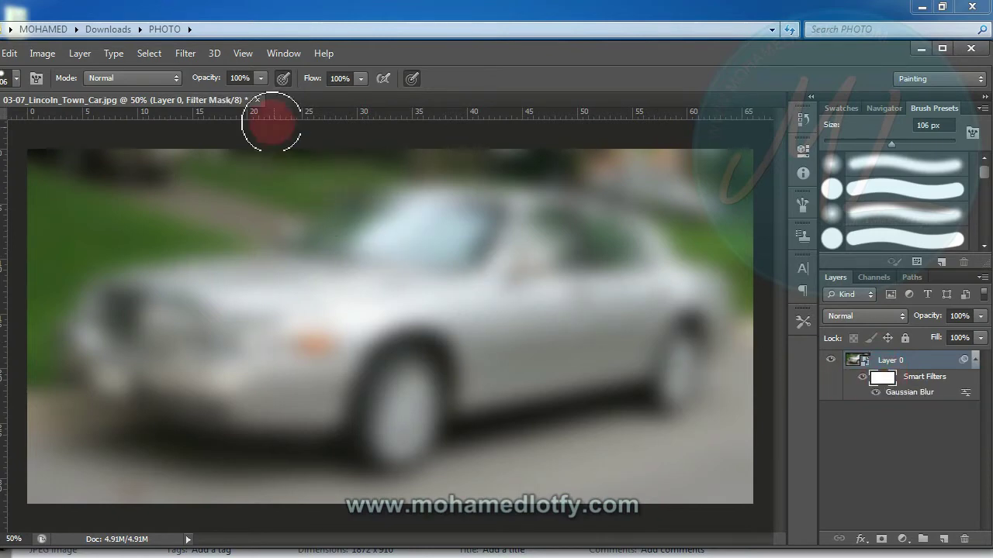
Paint black on the filter mask over the silver car with the 106 px brush at 100% opacity to unblur it
left_click(262, 78)
left_click_drag(250, 97, 230, 95)
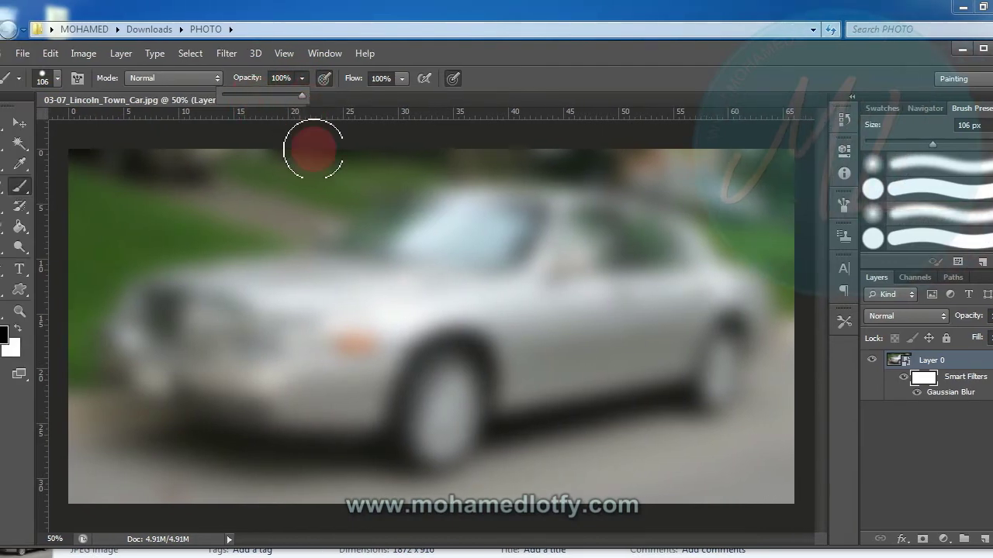
mouse_move(396, 290)
left_mouse_down()
mouse_move(214, 331)
mouse_move(280, 303)
mouse_move(217, 318)
mouse_move(177, 338)
mouse_move(176, 358)
mouse_move(200, 382)
mouse_move(361, 393)
mouse_move(469, 382)
mouse_move(471, 418)
mouse_move(438, 385)
mouse_move(328, 375)
mouse_move(415, 319)
mouse_move(525, 283)
mouse_move(263, 322)
mouse_move(277, 351)
mouse_move(430, 349)
mouse_move(323, 373)
mouse_move(382, 352)
mouse_move(642, 336)
mouse_move(492, 387)
mouse_move(631, 342)
mouse_move(744, 323)
mouse_move(743, 355)
mouse_move(739, 363)
mouse_move(743, 280)
mouse_move(696, 272)
mouse_move(694, 248)
mouse_move(656, 216)
mouse_move(548, 184)
mouse_move(438, 190)
mouse_move(307, 255)
mouse_move(185, 286)
mouse_move(178, 300)
mouse_move(176, 314)
mouse_move(199, 343)
mouse_move(418, 369)
mouse_move(428, 384)
mouse_move(359, 379)
mouse_move(166, 333)
mouse_move(251, 282)
mouse_move(612, 239)
mouse_move(608, 226)
mouse_move(421, 231)
mouse_move(317, 266)
mouse_move(520, 248)
mouse_move(705, 262)
mouse_move(458, 316)
mouse_move(647, 317)
mouse_move(675, 335)
mouse_move(473, 361)
mouse_move(497, 371)
mouse_move(469, 391)
mouse_move(403, 380)
mouse_move(259, 380)
mouse_move(404, 381)
mouse_move(621, 299)
mouse_move(768, 300)
mouse_move(709, 242)
mouse_move(589, 208)
mouse_move(646, 199)
mouse_move(465, 215)
mouse_move(438, 237)
mouse_move(387, 178)
left_mouse_up()
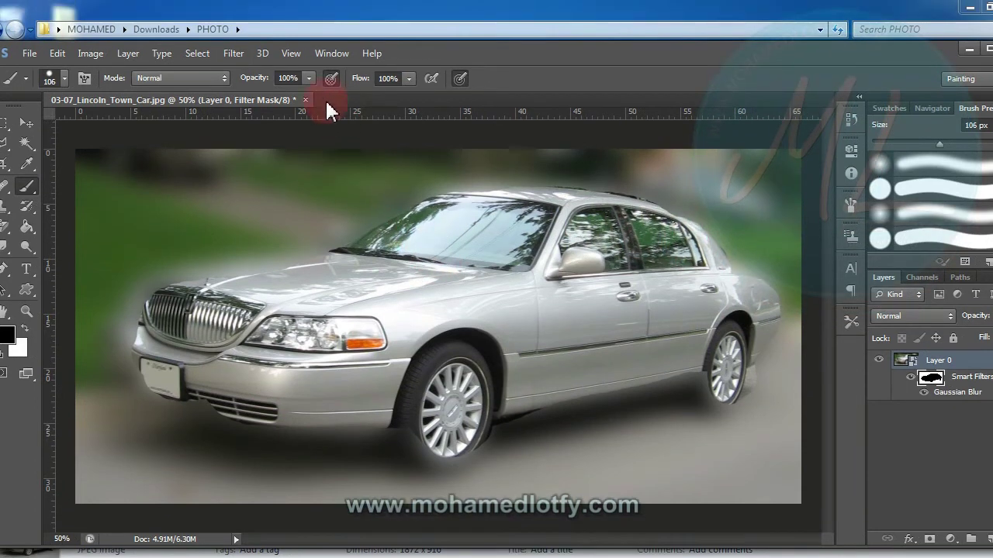
Lower the brush opacity to 26% and paint the filter mask along the silver car's outline to soften the blur transition
left_click(309, 79)
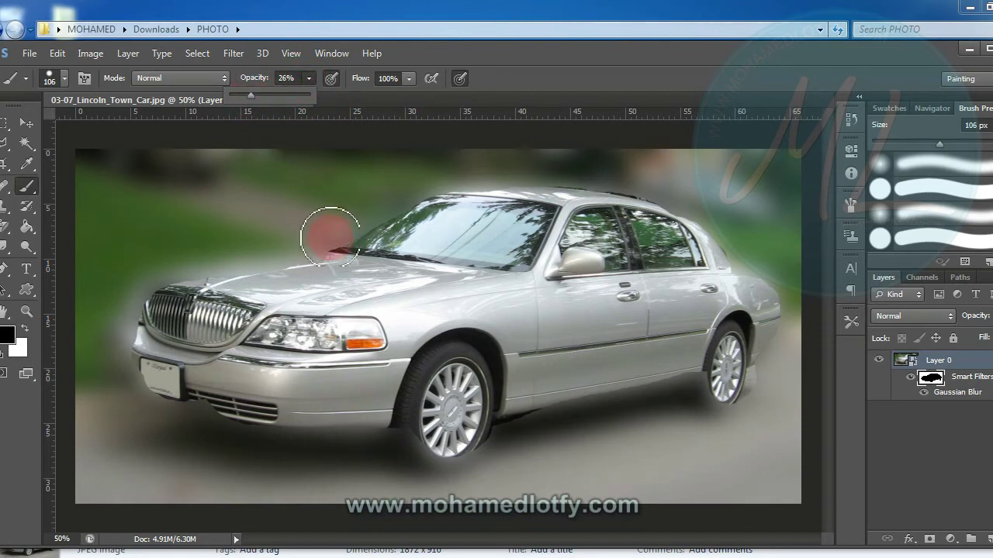
left_click(326, 251)
left_click_drag(326, 251, 176, 285)
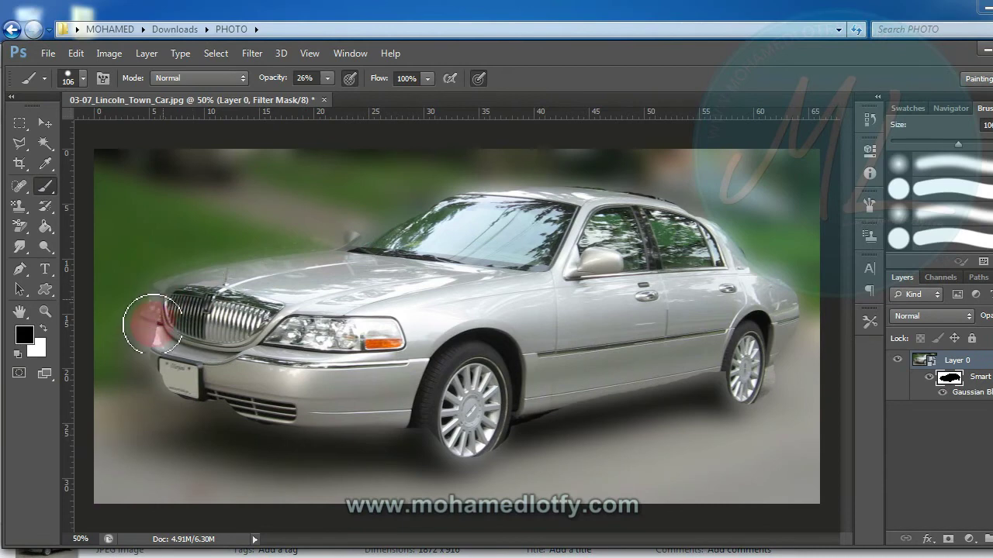
mouse_move(166, 382)
left_mouse_down()
mouse_move(216, 419)
mouse_move(180, 390)
mouse_move(149, 306)
mouse_move(171, 376)
mouse_move(255, 412)
mouse_move(486, 428)
mouse_move(516, 410)
mouse_move(464, 427)
mouse_move(522, 390)
mouse_move(626, 359)
mouse_move(734, 339)
mouse_move(740, 362)
mouse_move(789, 287)
left_mouse_up()
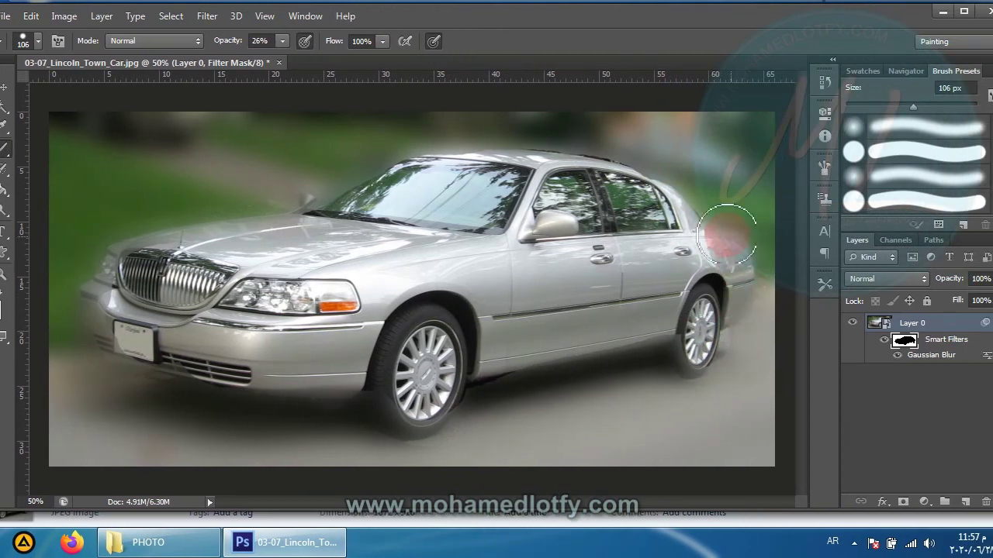
mouse_move(727, 233)
left_mouse_down()
mouse_move(679, 189)
mouse_move(588, 154)
mouse_move(457, 151)
mouse_move(362, 183)
left_mouse_up()
left_click_drag(248, 219, 159, 242)
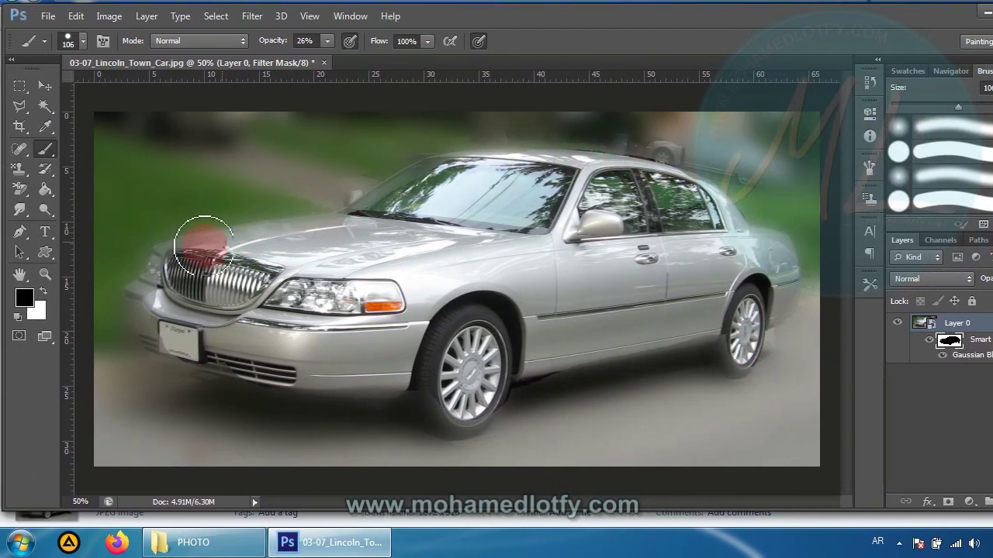
mouse_move(149, 294)
left_mouse_down()
mouse_move(179, 346)
mouse_move(236, 373)
mouse_move(461, 422)
mouse_move(487, 416)
mouse_move(522, 383)
mouse_move(467, 421)
mouse_move(534, 398)
left_mouse_up()
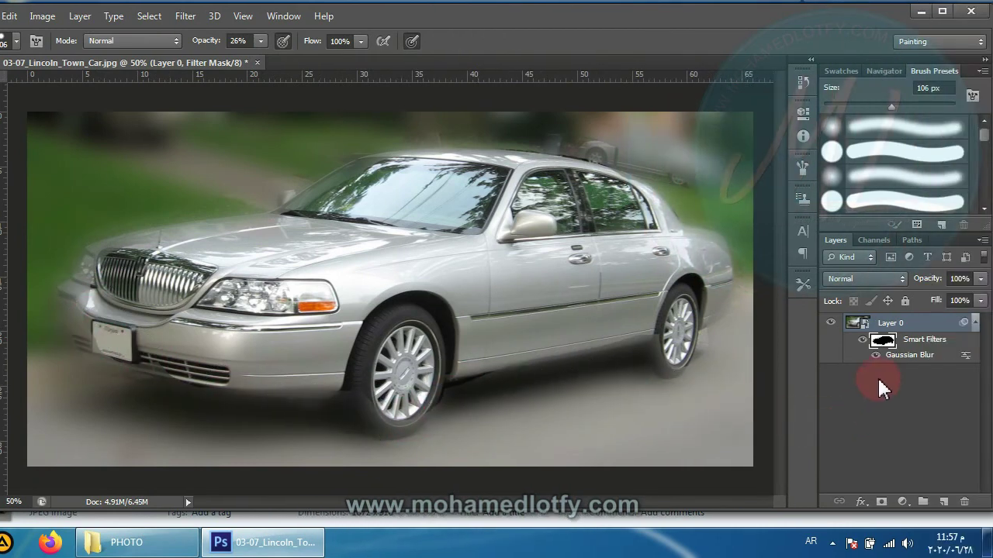
Reduce the Gaussian Blur smart filter's radius to 15.5 pixels
double_click(910, 356)
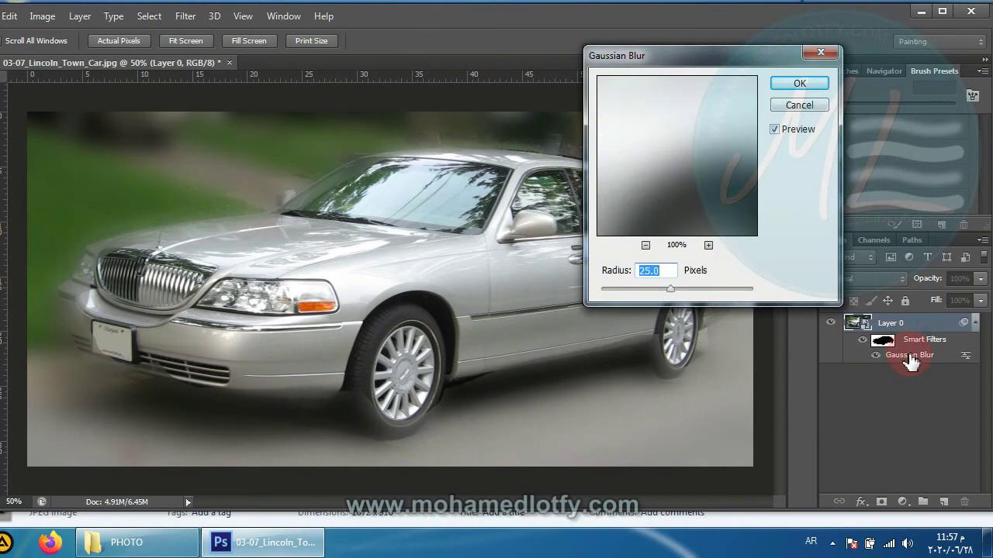
mouse_move(670, 289)
left_mouse_down()
mouse_move(654, 292)
mouse_move(693, 293)
mouse_move(666, 302)
left_mouse_up()
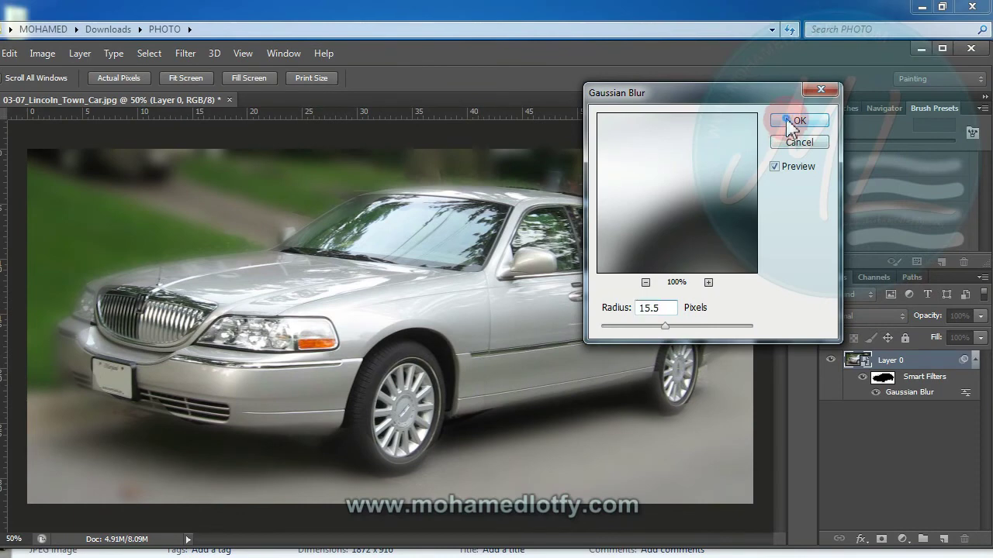
left_click(791, 122)
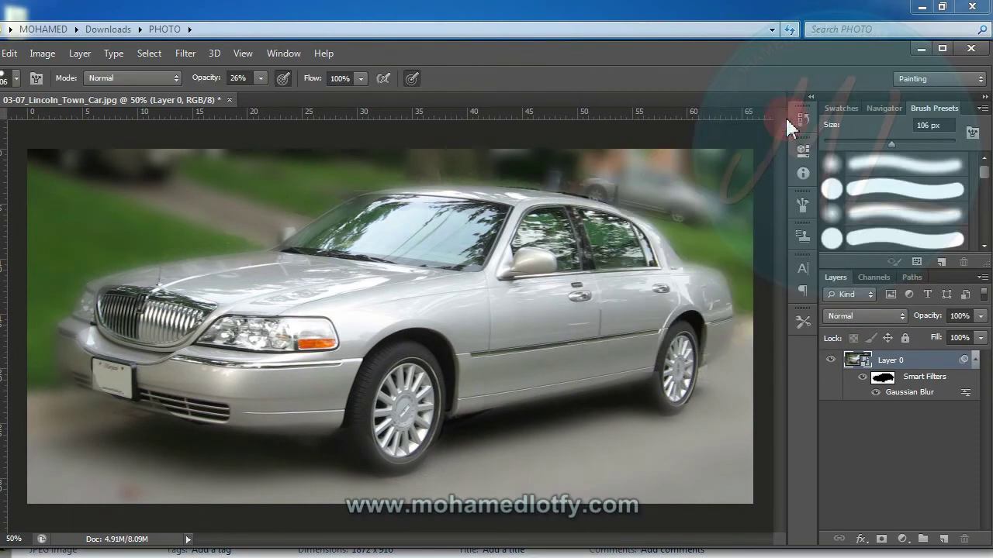
Toggle the smart filters' visibility on the silver car photo to compare it with and without the background blur
left_click(864, 379)
left_click(864, 380)
left_click(863, 380)
left_click(863, 380)
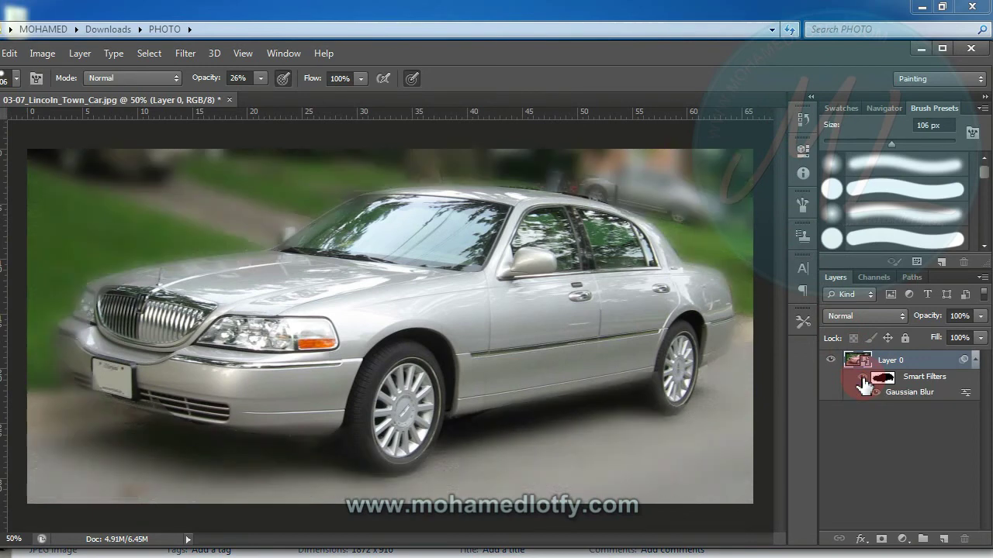